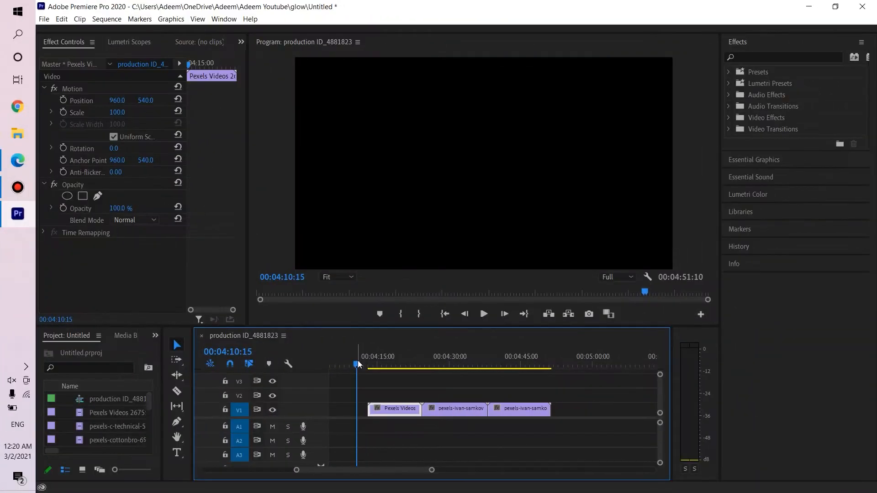
Duplicate the first clip, Pexels Videos 2675511.mp4, from V1 onto V2 directly above the original.
left_click_drag(360, 361, 391, 412)
left_click(428, 434)
left_click(393, 414)
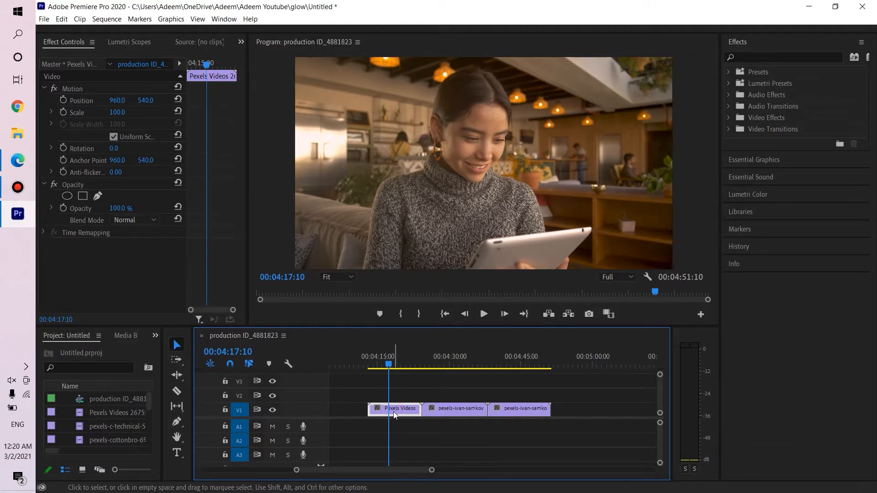
left_click_drag(393, 411, 397, 398)
key("=")
left_click(419, 392)
left_click(411, 382)
left_click(408, 395)
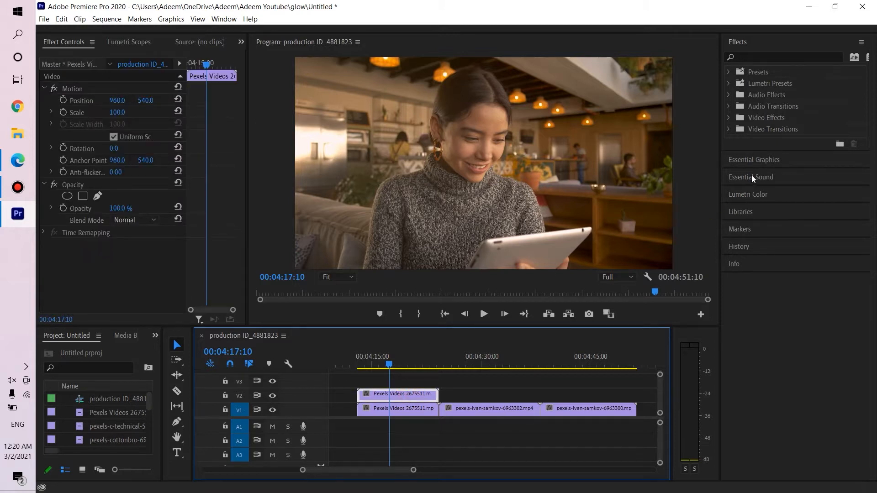
Darken the V2 copy with a two-point RGB curve in Lumetri Color and set its blend mode to Screen.
left_click(749, 195)
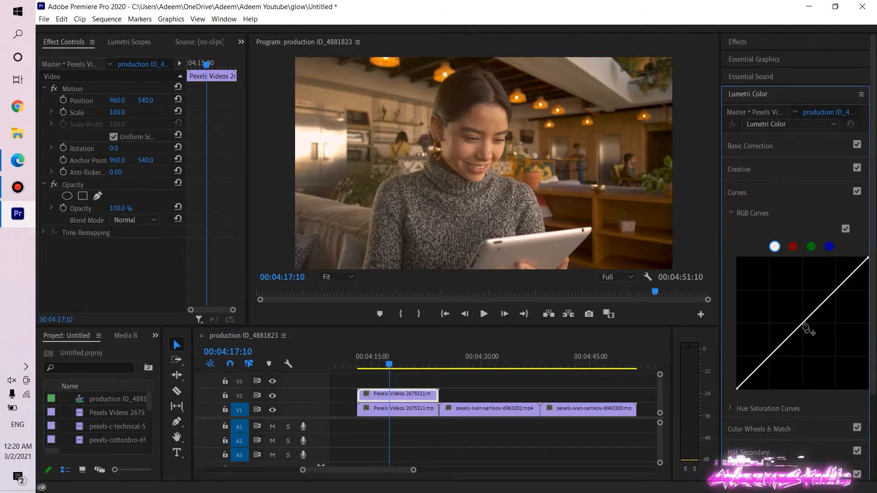
left_click_drag(804, 324, 822, 341)
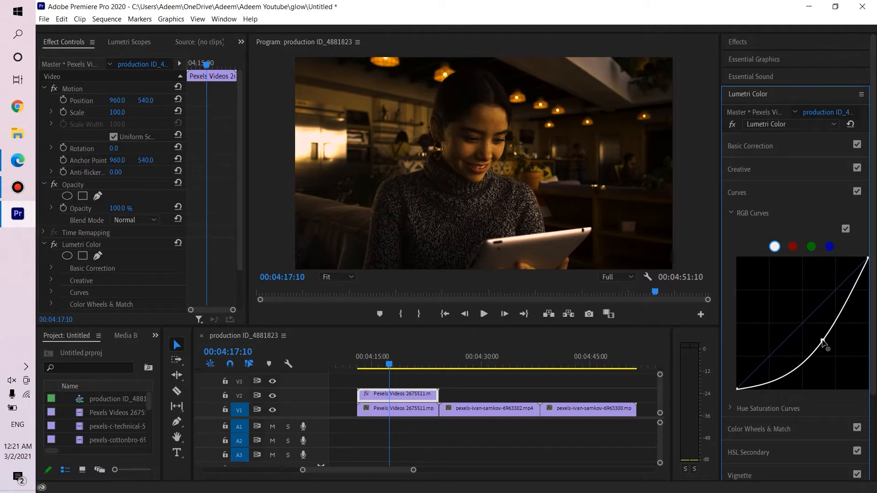
left_click(846, 297)
left_click_drag(847, 297, 846, 296)
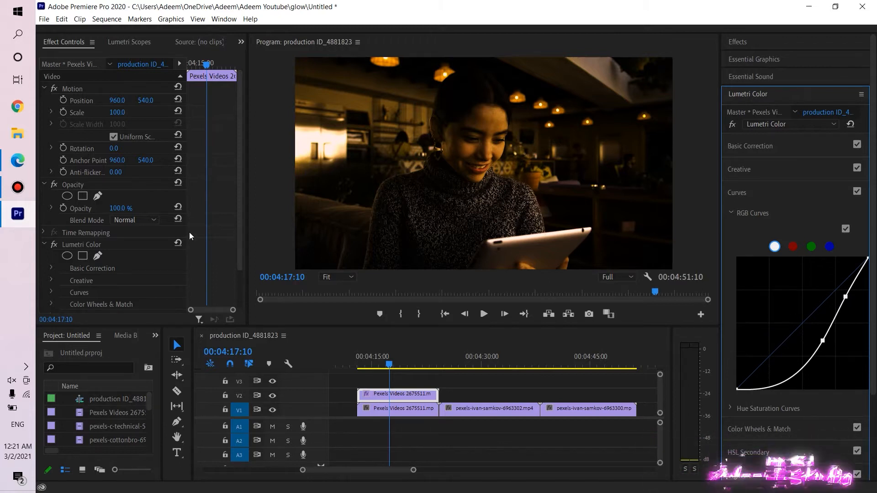
left_click(123, 221)
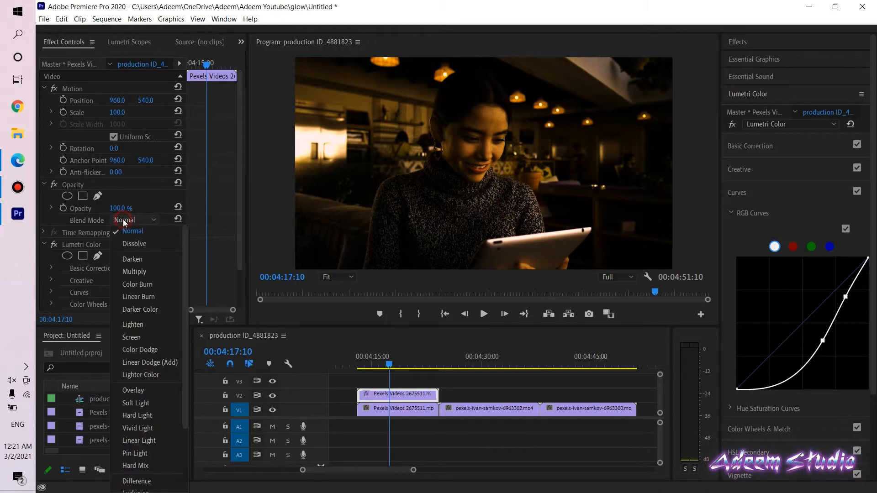
left_click(140, 337)
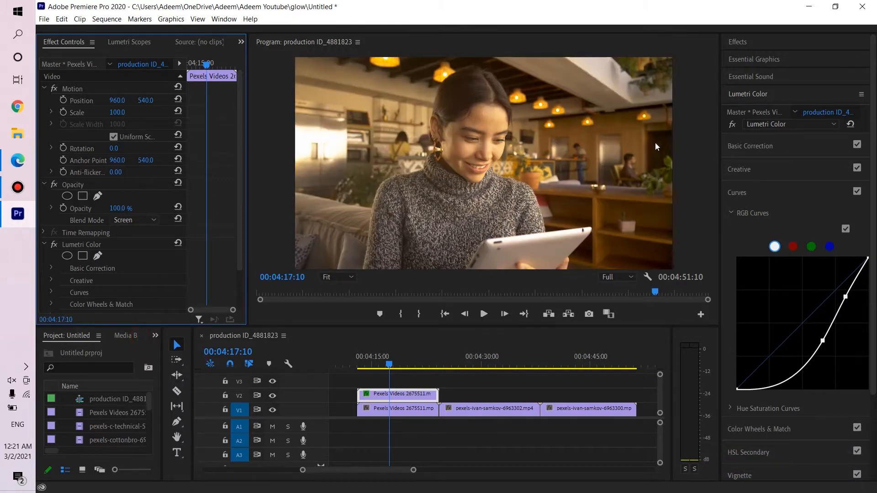
Apply the Gaussian Blur effect to the V2 clip with a Blurriness of 20.
left_click(755, 41)
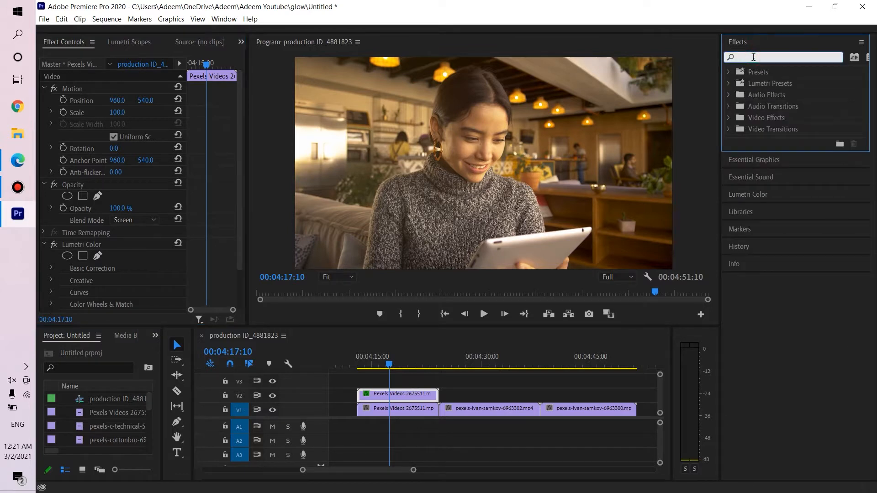
left_click(752, 57)
type("blur")
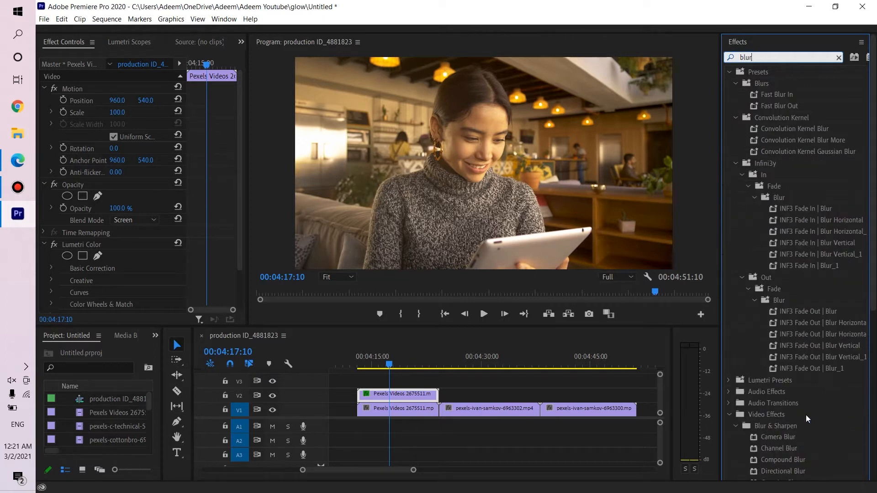
scroll(807, 419, "down", 3)
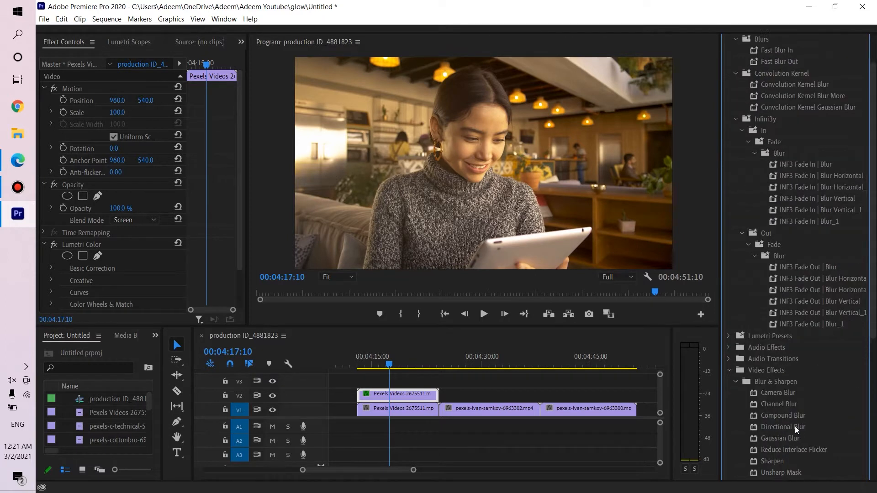
left_click_drag(786, 442, 410, 393)
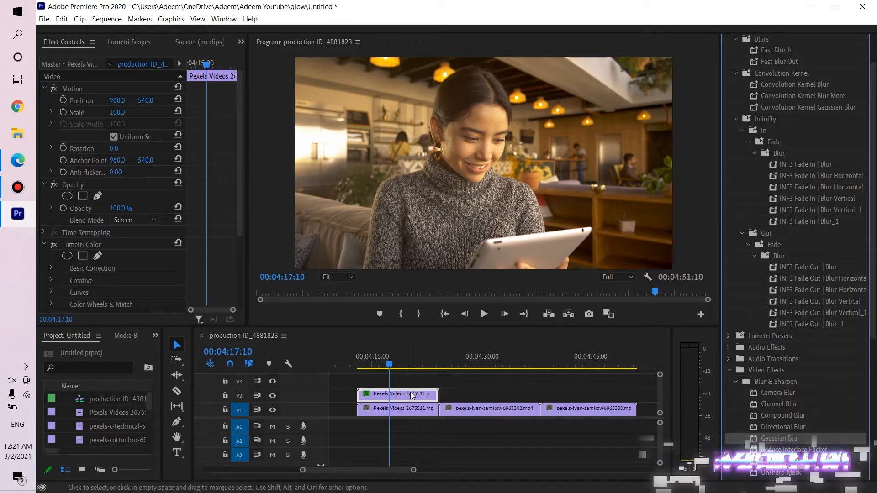
left_click_drag(238, 204, 223, 275)
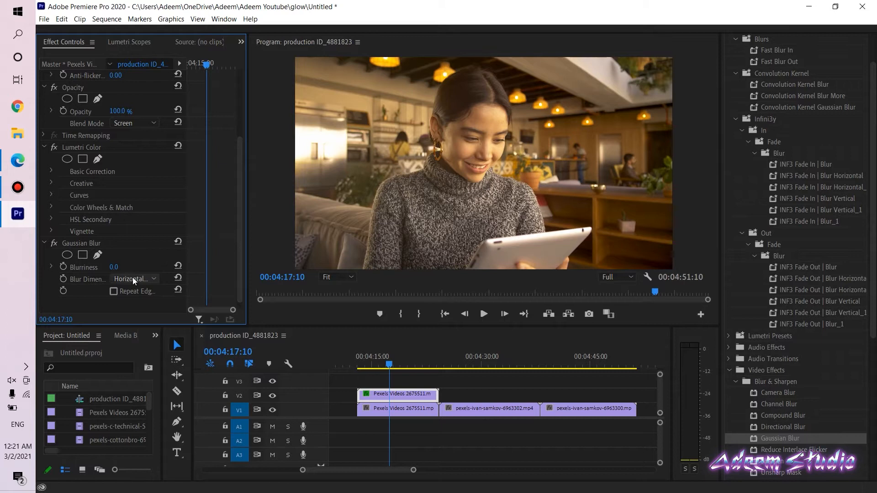
left_click_drag(112, 268, 126, 268)
left_click(125, 267)
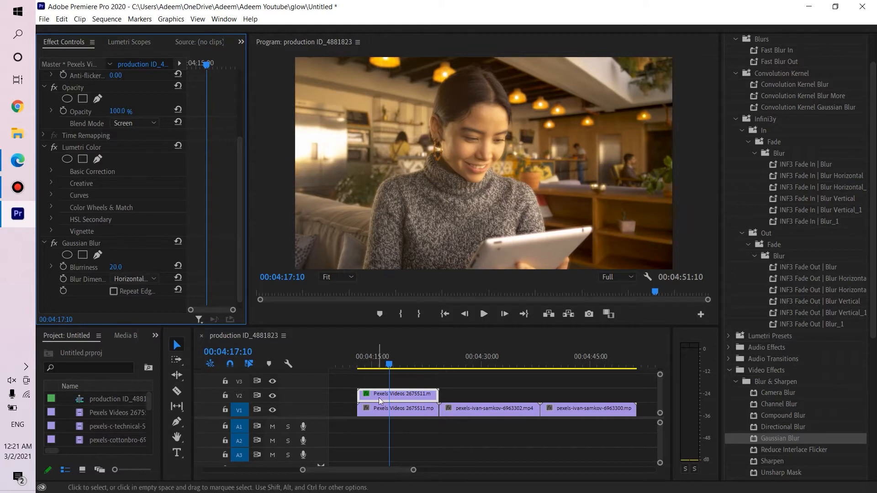
Compare the picture with and without the glow by toggling the visibility of track V2.
left_click(272, 396)
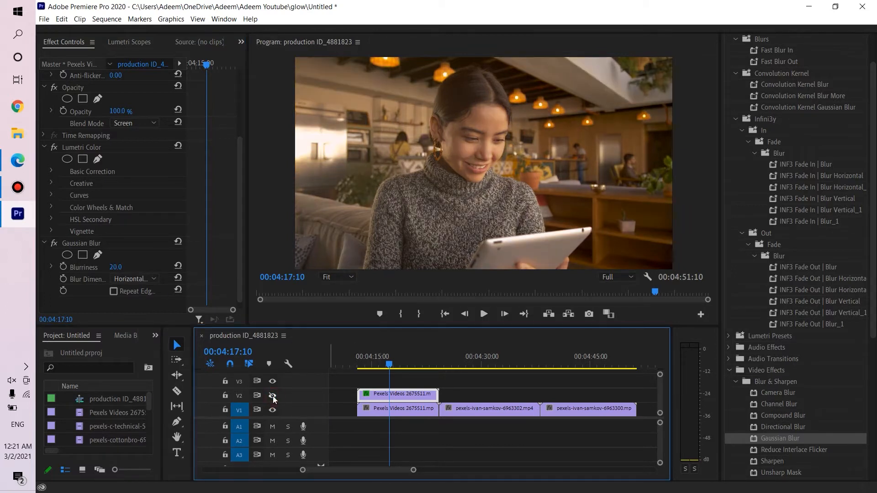
left_click(273, 396)
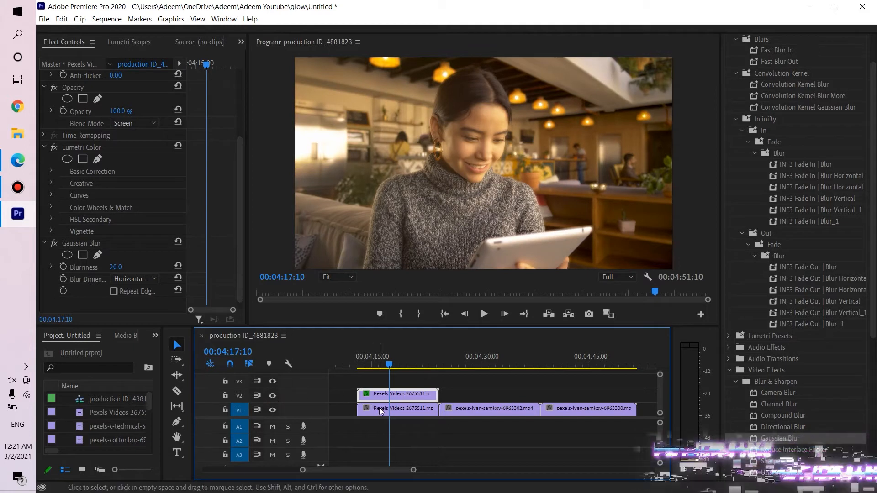
scroll(378, 408, "up", 1)
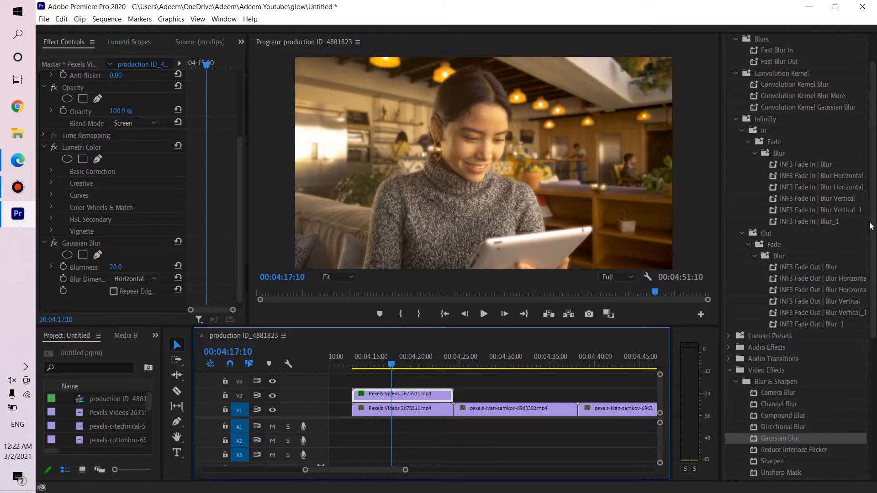
Clear the effects search and fine-tune both points of the V2 clip's RGB curve in Lumetri Color.
scroll(870, 226, "down", 5)
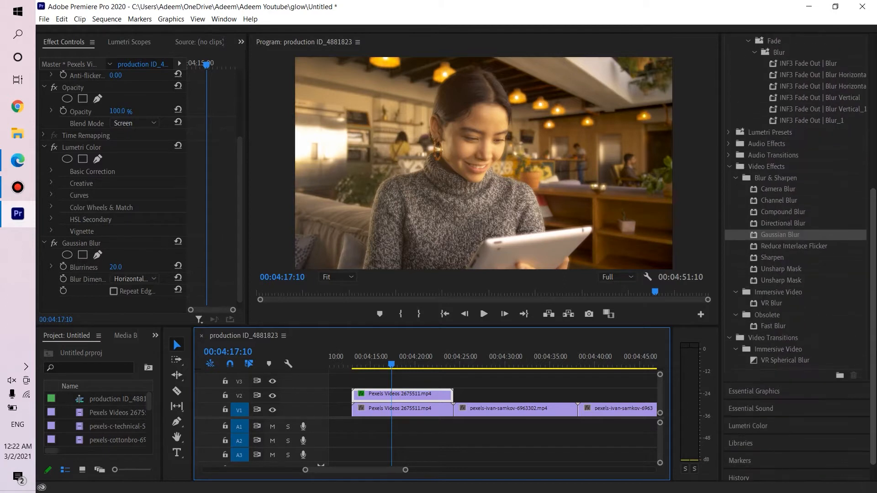
scroll(797, 205, "up", 6)
left_click(840, 57)
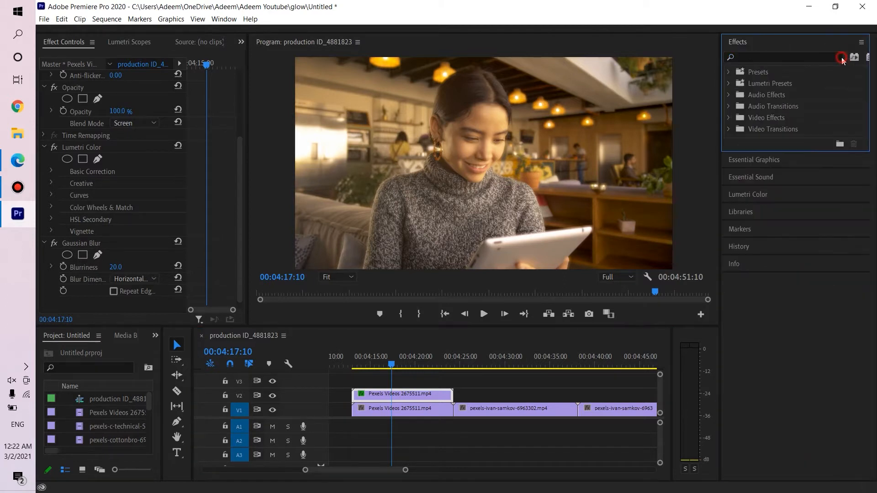
left_click(753, 196)
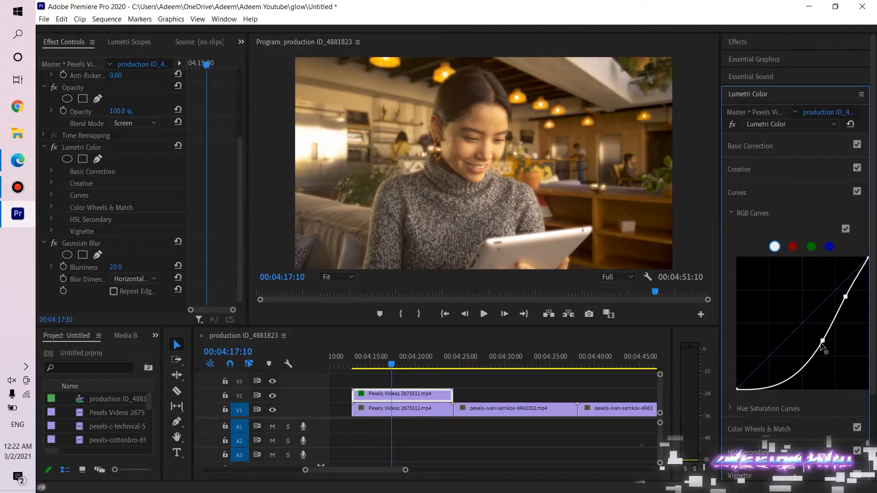
mouse_move(821, 342)
left_mouse_down()
mouse_move(812, 338)
mouse_move(830, 340)
mouse_move(823, 338)
left_mouse_up()
left_click_drag(846, 297, 843, 298)
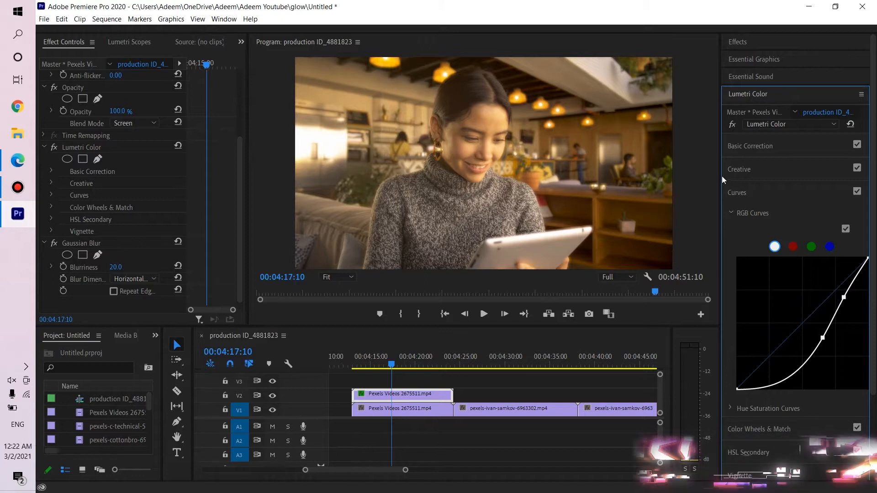
Find the Sharpen effect, apply it to the V2 clip and set its Sharpen Amount to 24.
left_click(740, 42)
left_click(744, 57)
type("s")
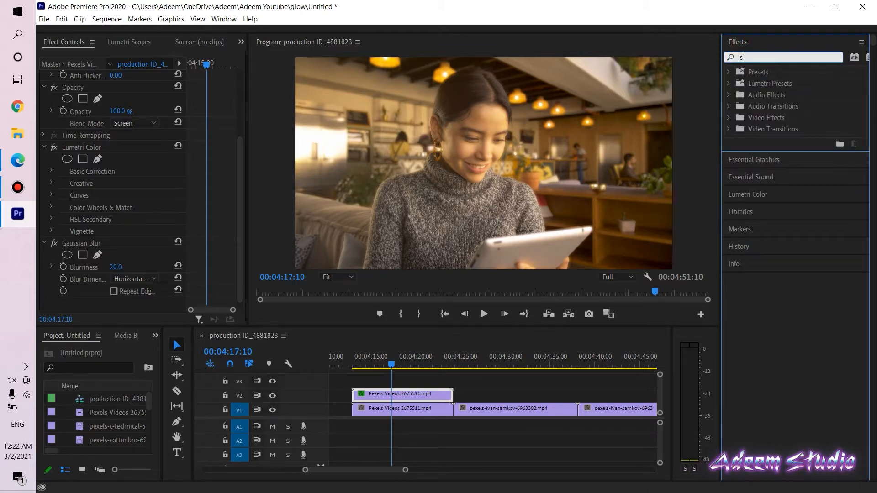
type("harp")
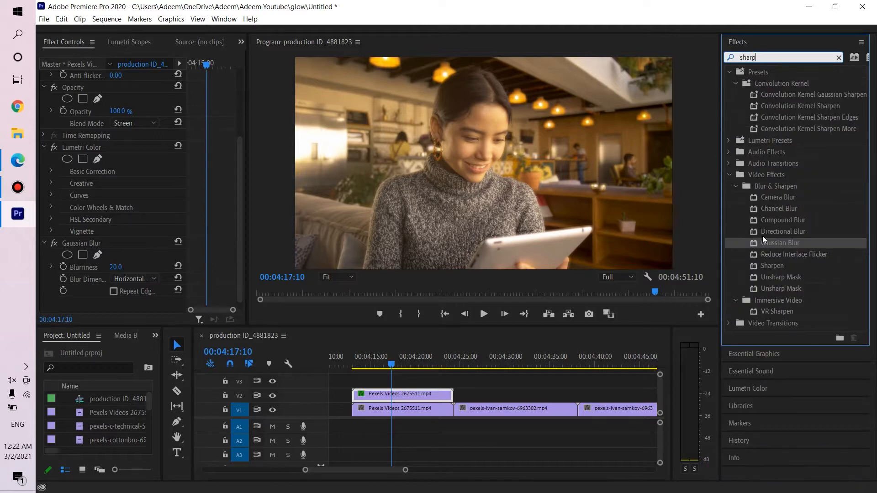
left_click_drag(780, 266, 407, 394)
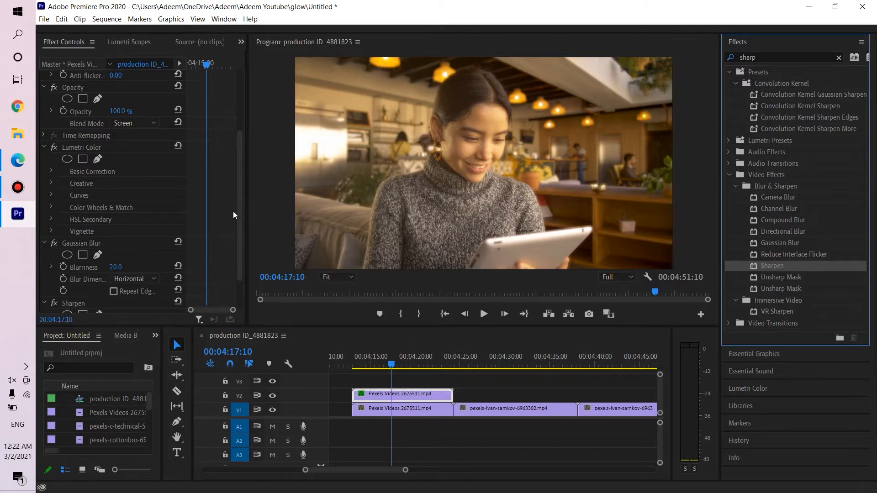
left_click_drag(240, 215, 239, 243)
left_click(111, 283)
type("24")
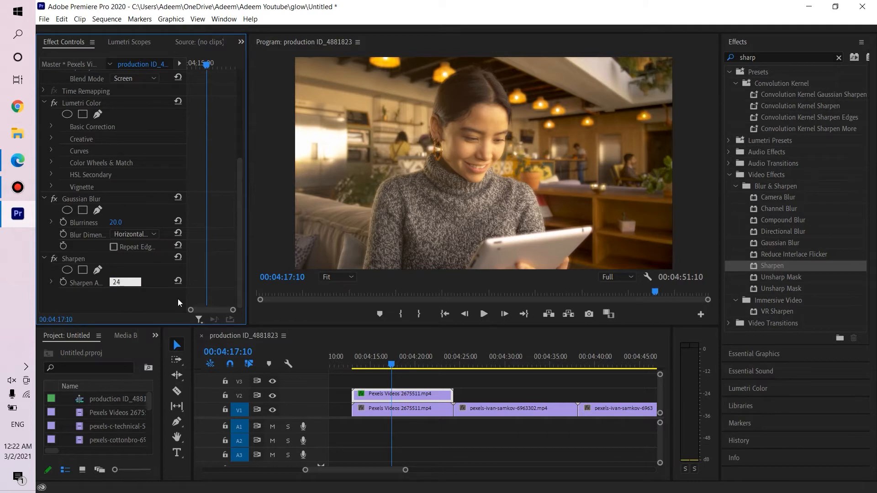
key("Return")
Apply the Sharpen effect to the original V1 clip below and set its Sharpen Amount to 24.
left_click(780, 267)
left_click_drag(442, 347, 402, 409)
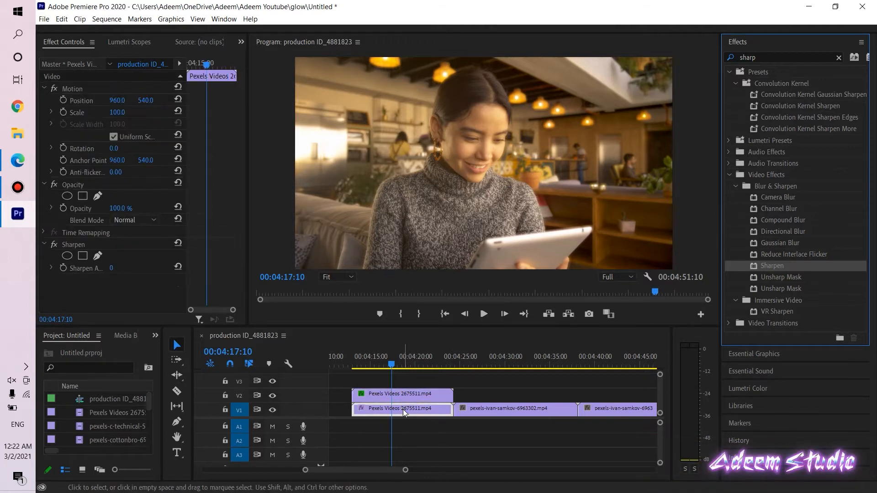
left_click(112, 269)
type("24")
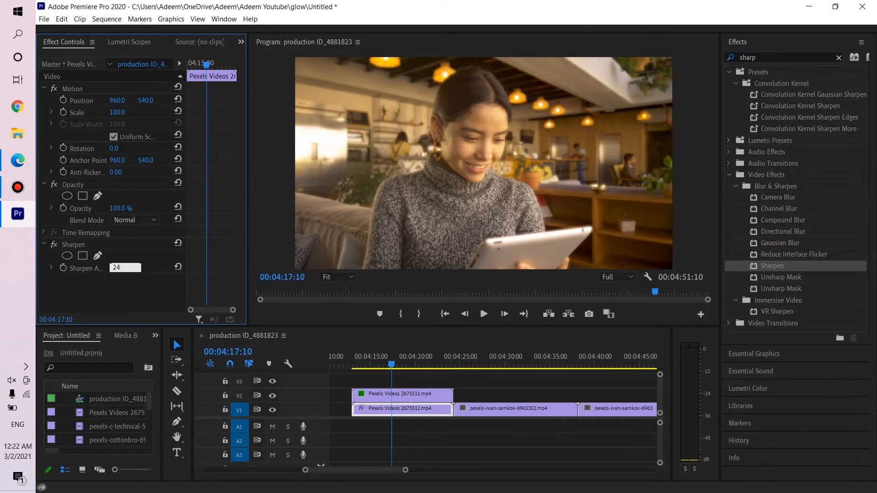
key("Return")
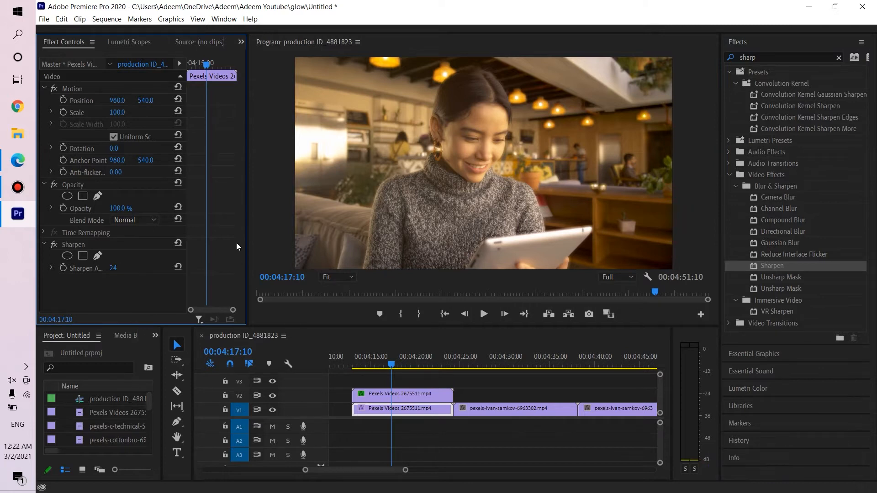
Inspect the sharpening at 100% preview zoom, turn off the Sharpen effect on the V1 clip, and return the preview to Fit.
left_click(349, 277)
left_click(340, 354)
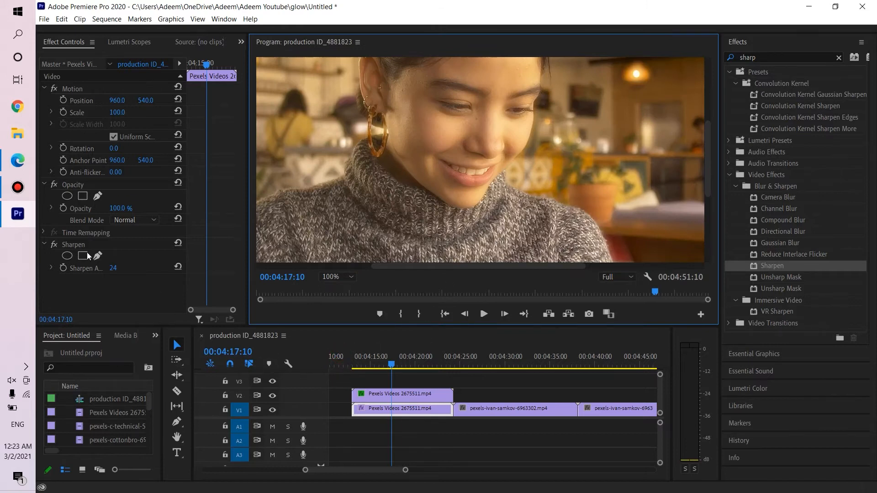
left_click(52, 246)
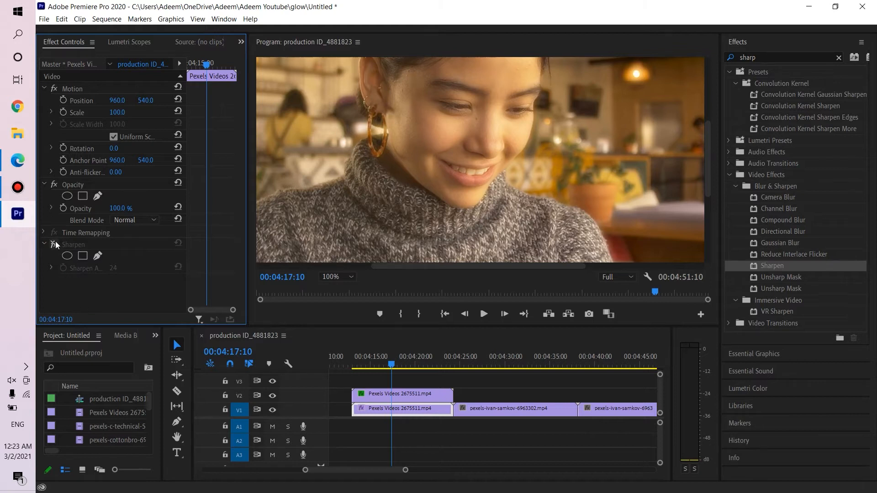
left_click(54, 244)
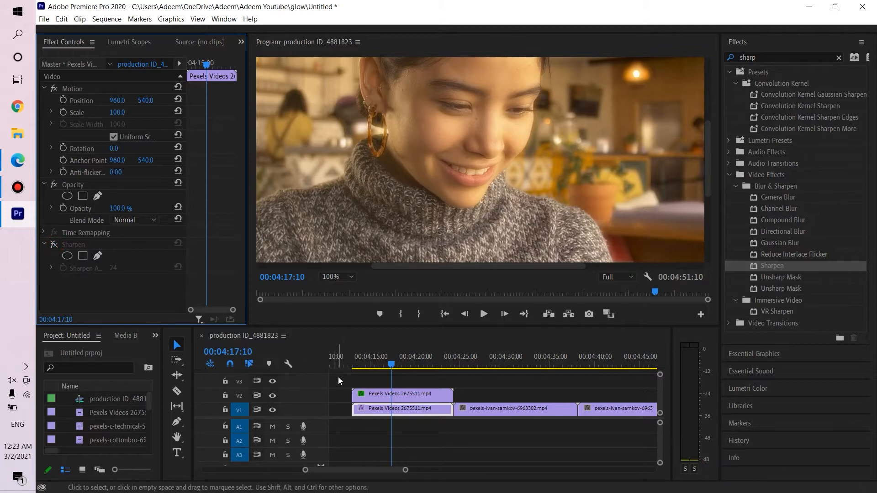
left_click(339, 276)
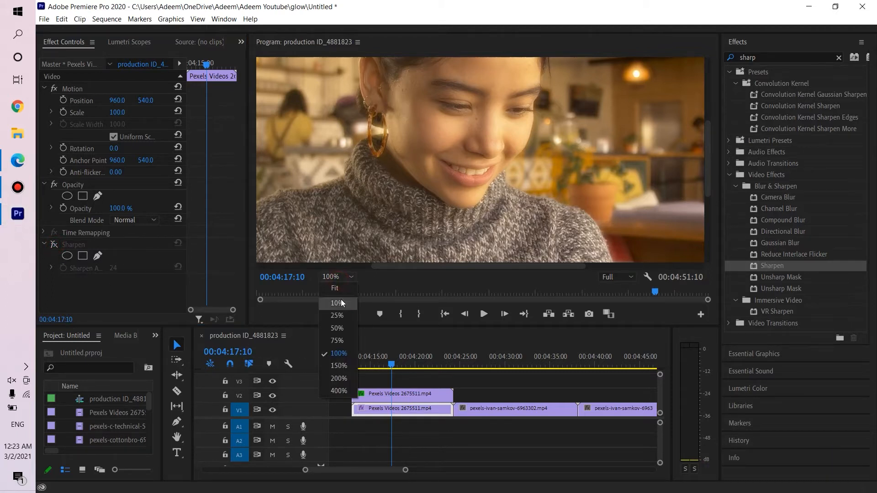
left_click(344, 291)
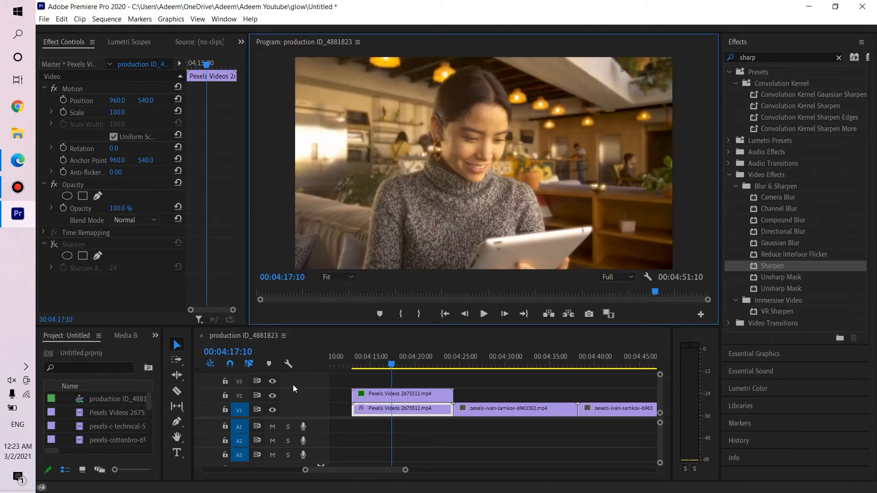
Check the finished glow on the first clip by hiding and showing track V2.
left_click(273, 395)
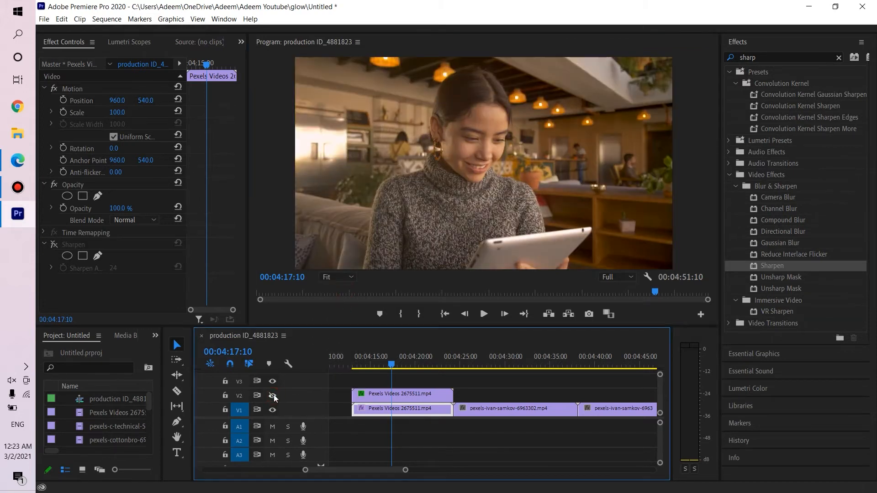
left_click(272, 396)
Go to the second clip at 00:04:30:04, clear the effects search, and duplicate the clip onto track V2 directly above the original.
scroll(330, 395, "down", 1)
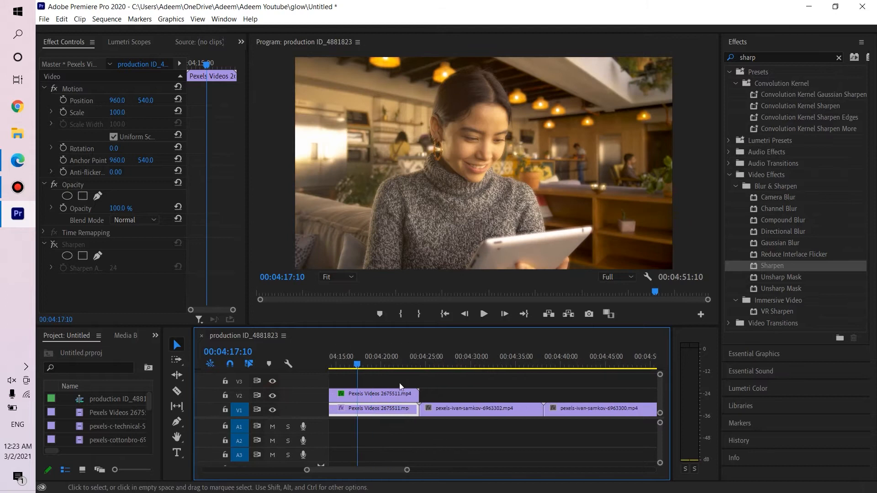
left_click_drag(367, 360, 473, 365)
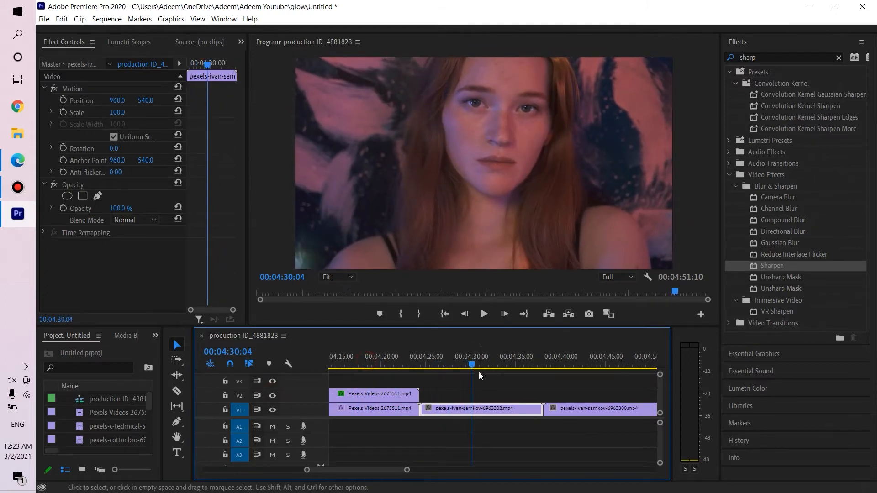
left_click(838, 58)
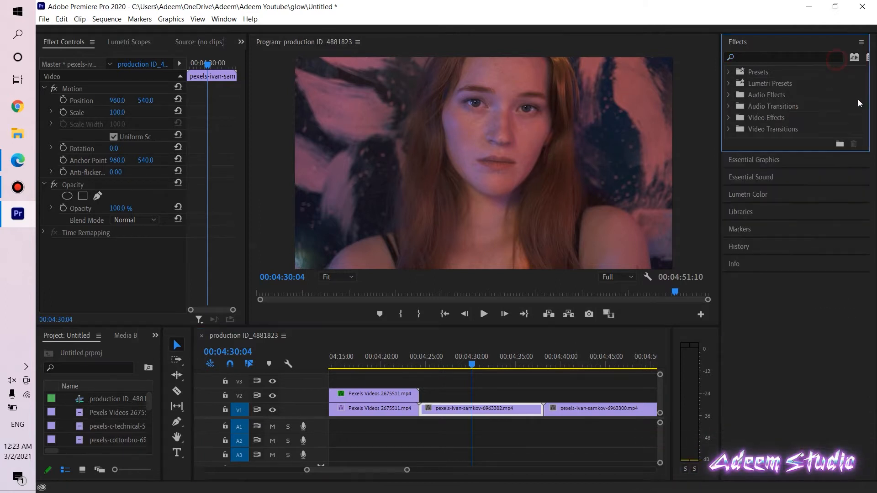
left_click_drag(459, 407, 456, 395)
Pull down the midtones of the second clip's V2 copy with a two-point Lumetri RGB curve and set its blend mode to Screen.
left_click(752, 191)
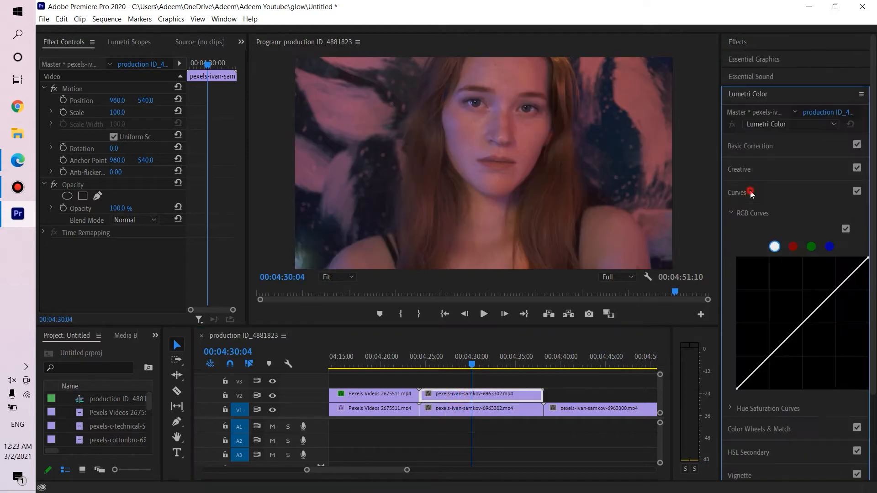
left_click_drag(798, 335, 811, 345)
left_click(845, 290)
left_click_drag(845, 291, 845, 292)
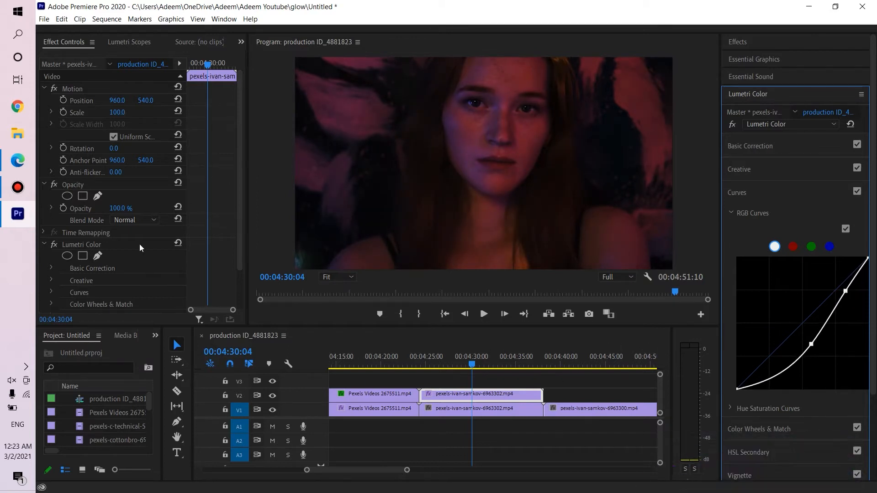
left_click(141, 221)
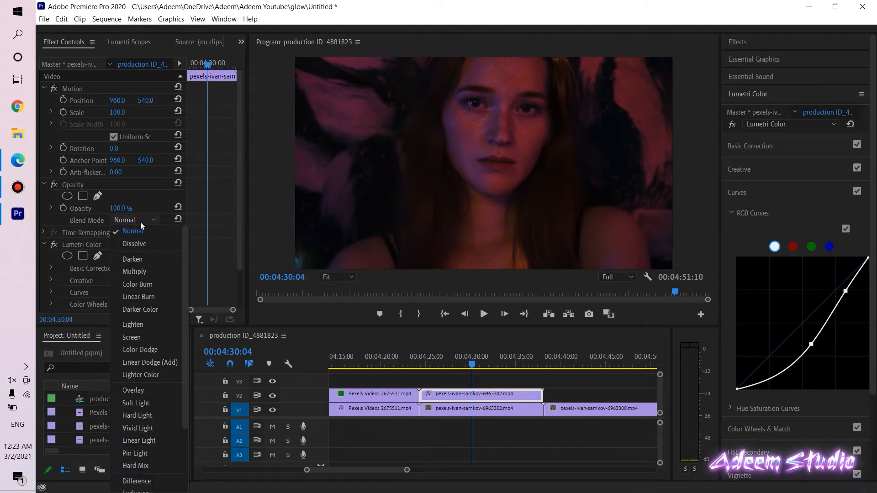
left_click(147, 340)
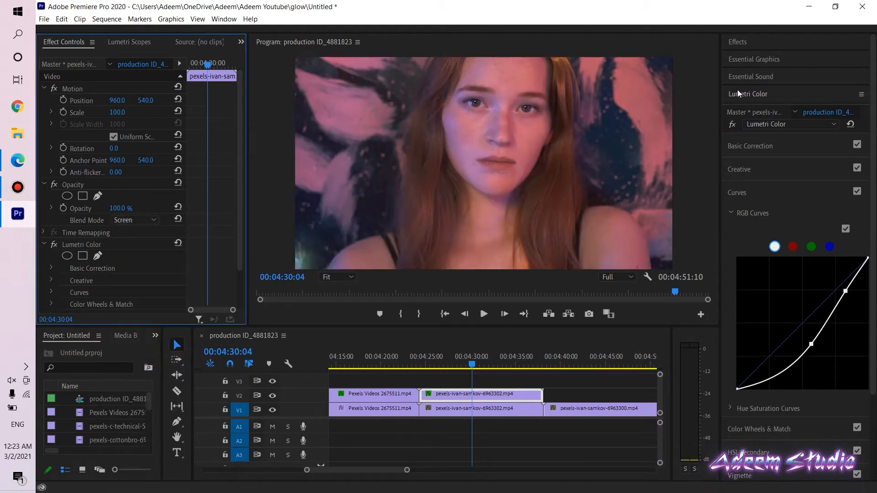
Search the effects for blur, apply Gaussian Blur to the second clip's V2 copy and set its Blurriness to 17.
left_click(759, 41)
left_click(767, 56)
type("blur")
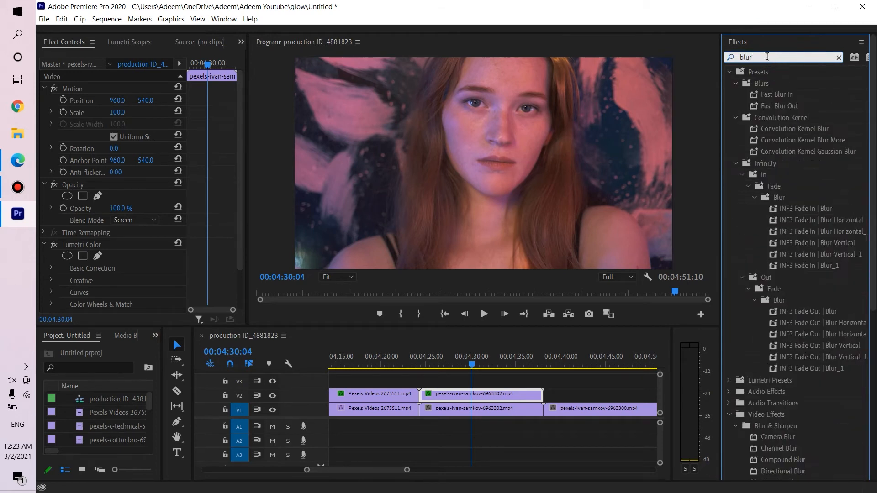
scroll(799, 432, "down", 2)
left_click_drag(780, 436, 250, 266)
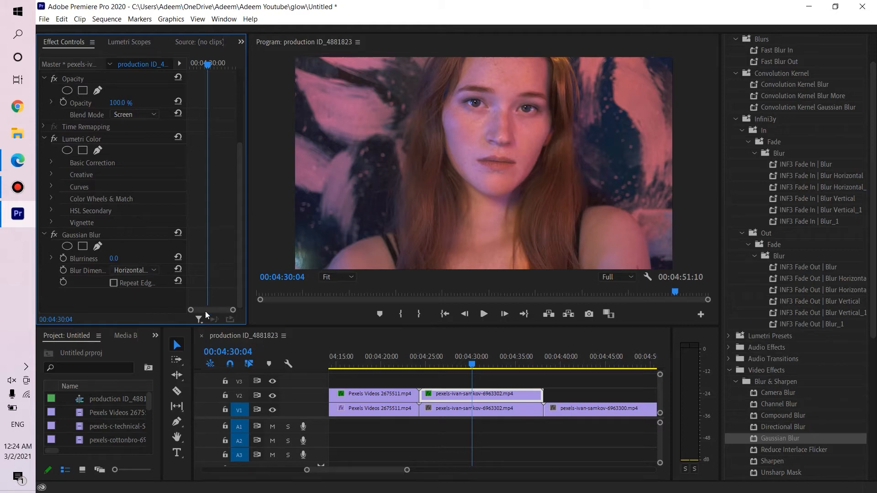
left_click_drag(115, 260, 122, 259)
left_click(117, 259)
type("17")
key("Return")
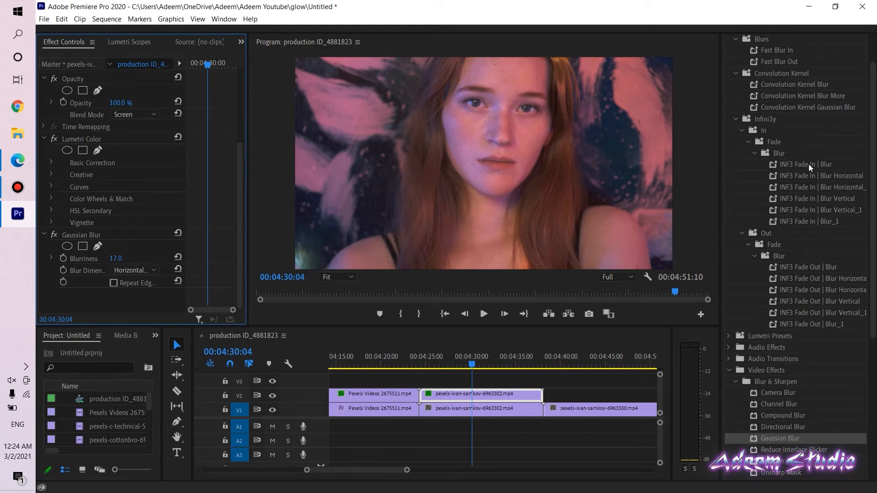
Apply the Sharpen effect to the second clip's V2 copy and set its Sharpen Amount to 24.
scroll(793, 322, "down", 3)
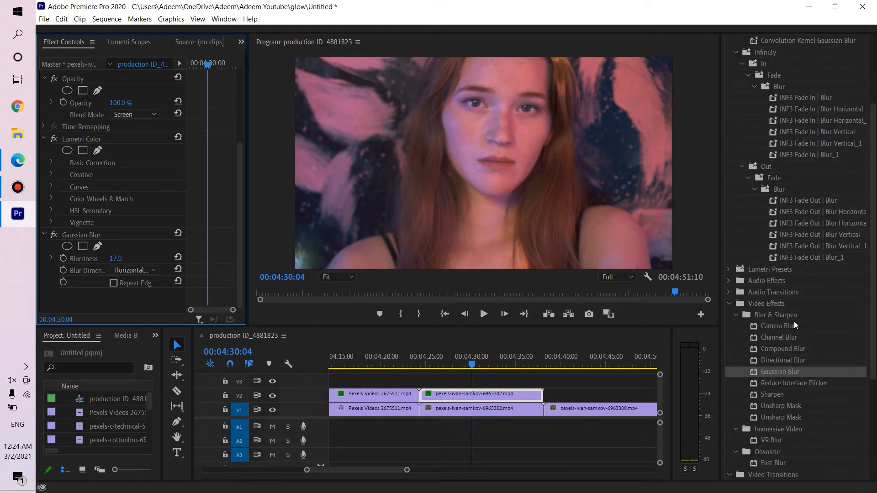
left_click_drag(769, 396, 509, 396)
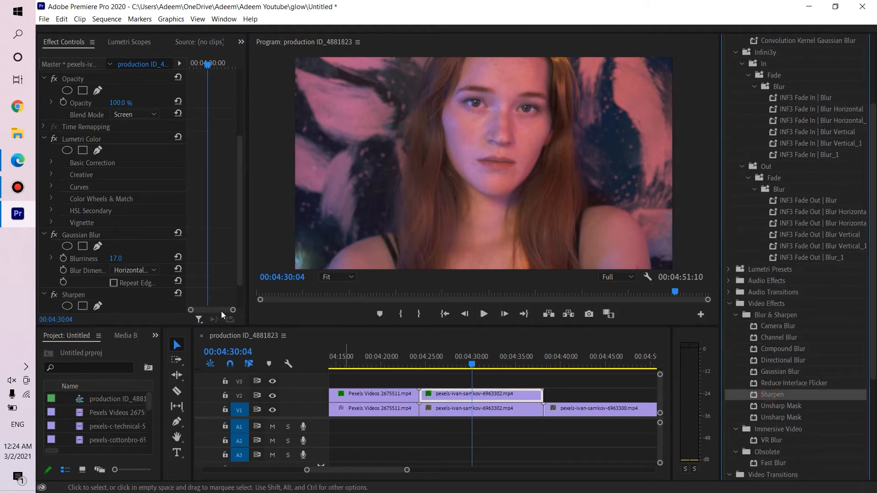
scroll(232, 218, "down", 2)
left_click(126, 281)
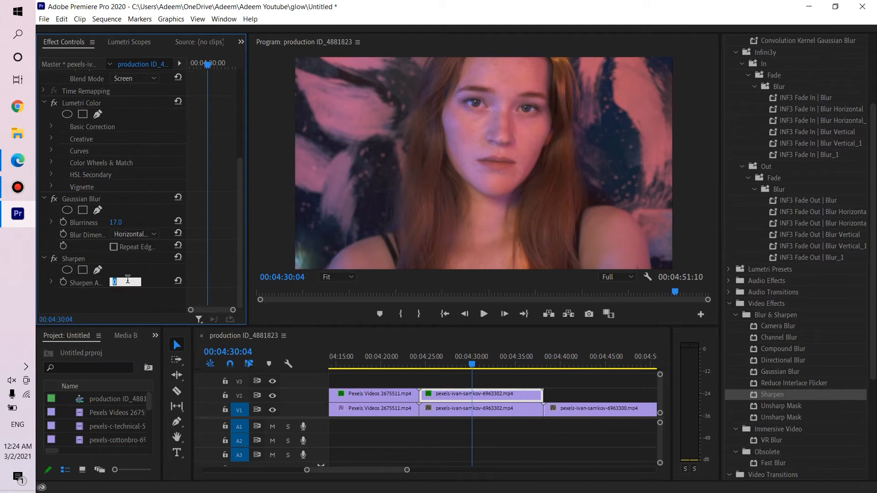
type("24")
key("Return")
Apply the Sharpen effect to the second clip's V1 original and set its Sharpen Amount to 24.
left_click_drag(774, 393, 512, 409)
left_click(112, 269)
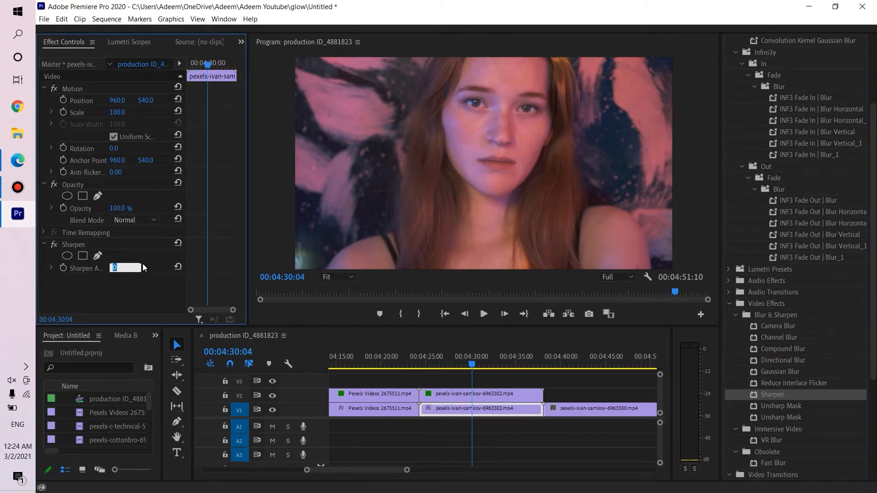
type("24")
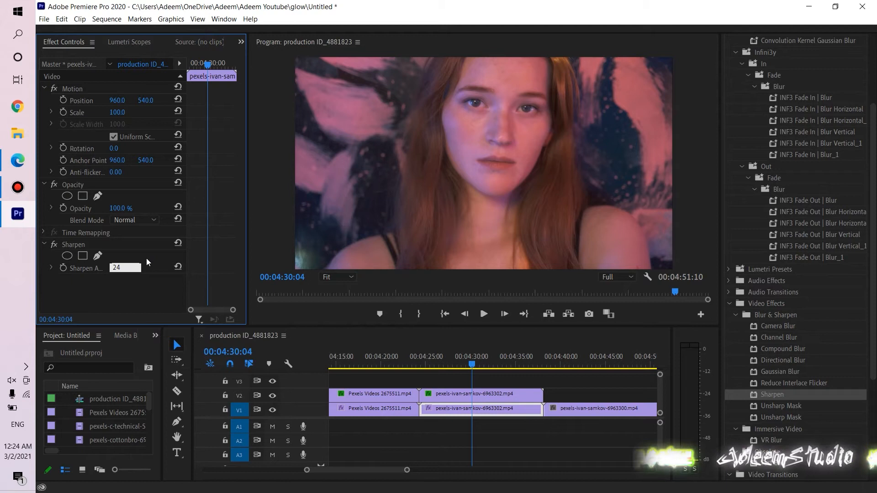
key("Return")
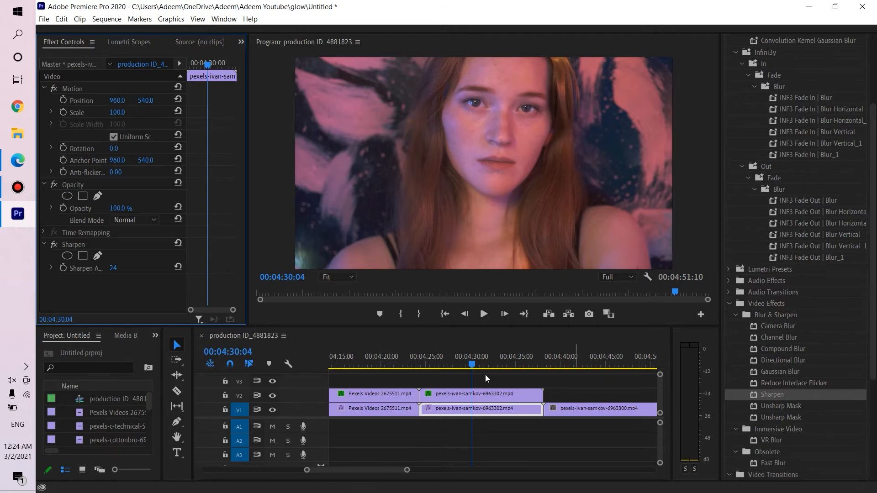
Set the Gaussian Blur Blurriness of the second clip's V2 copy to 22.
left_click(449, 394)
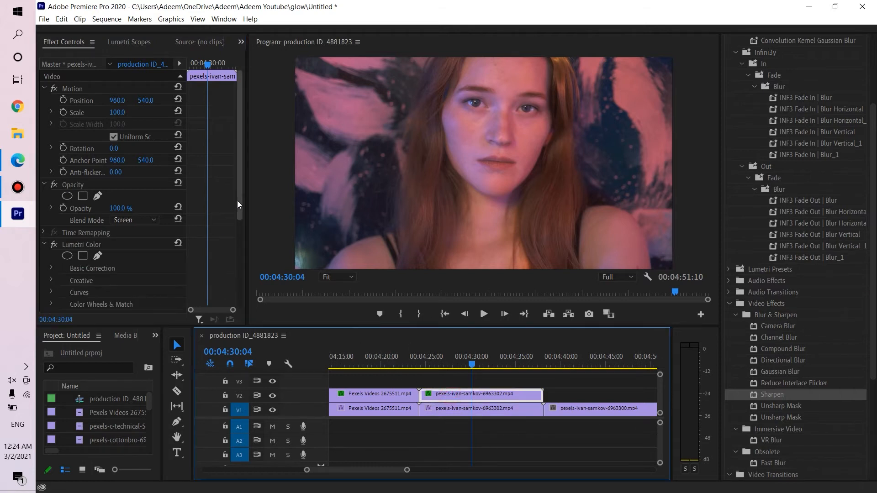
left_click_drag(237, 201, 239, 275)
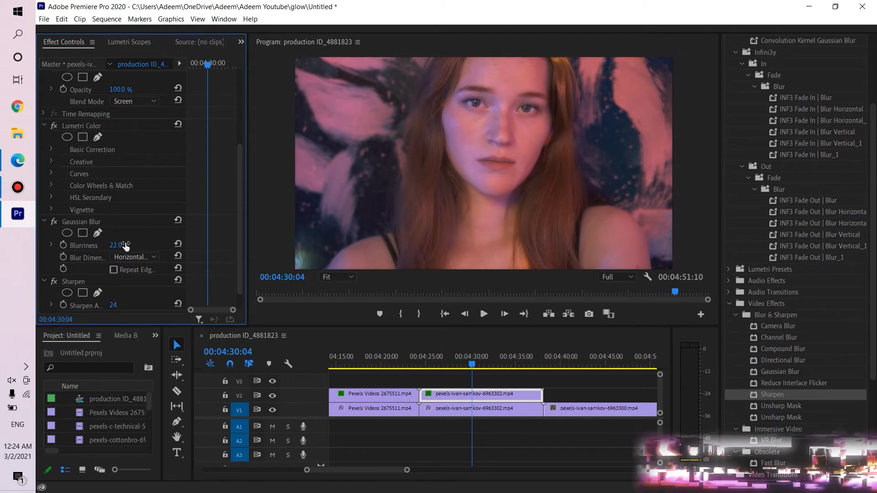
Refine the V2 copy's Lumetri RGB curve by lowering the midtone point and shifting the upper point slightly toward the shadows side.
left_click_drag(874, 219, 874, 303)
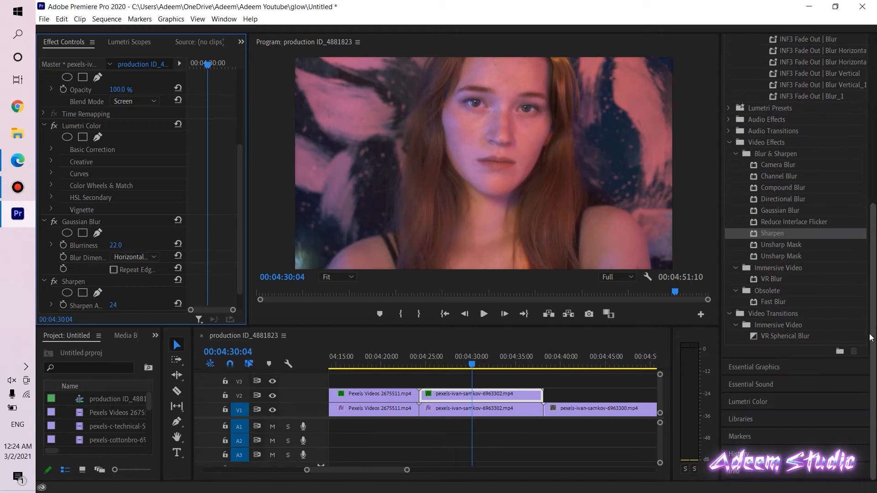
left_click(747, 427)
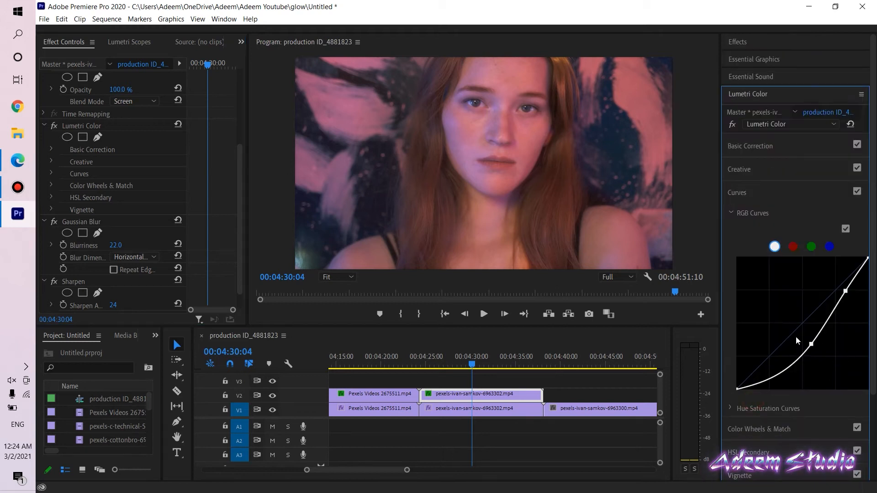
left_click_drag(809, 346, 808, 347)
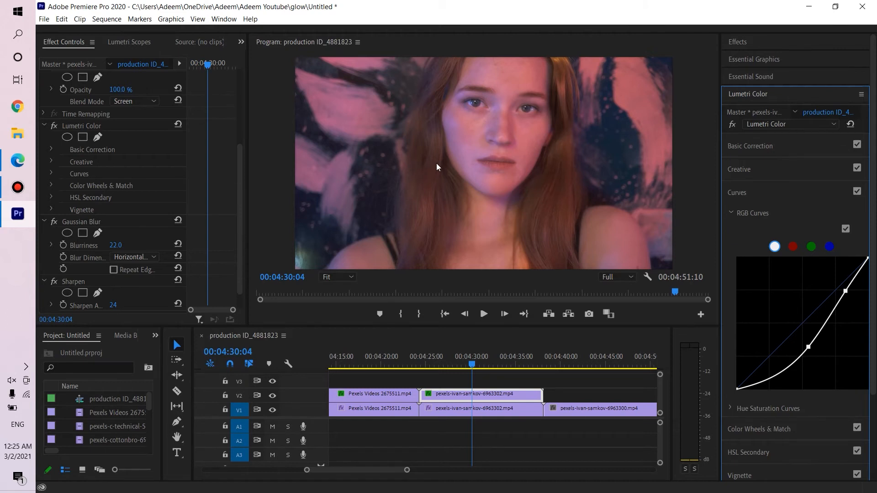
mouse_move(805, 346)
left_mouse_down()
mouse_move(794, 348)
mouse_move(806, 352)
left_mouse_up()
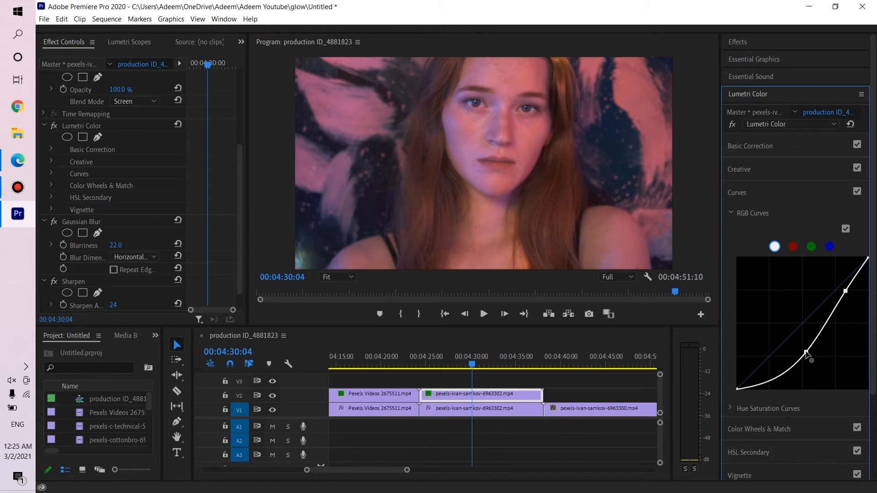
left_click(845, 291)
left_click_drag(845, 291, 840, 291)
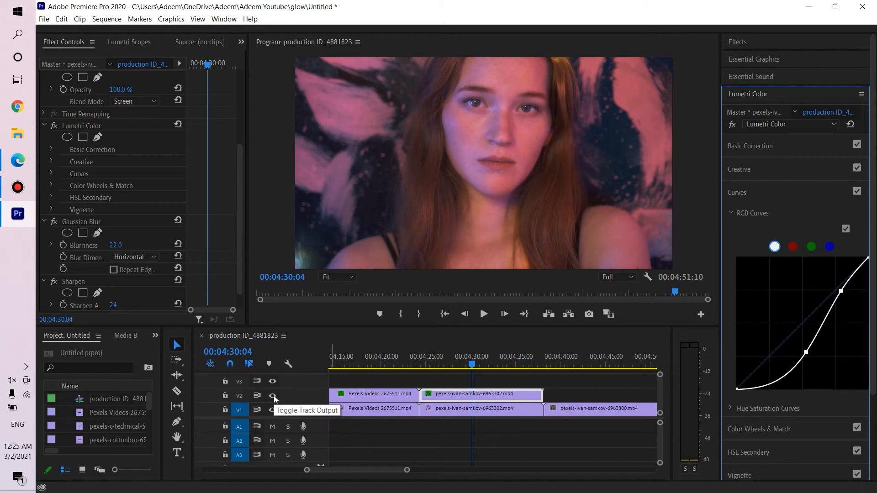
Check the glow on the second clip by hiding and showing track V2 and playing the clip from 00:04:28:04.
left_click(273, 395)
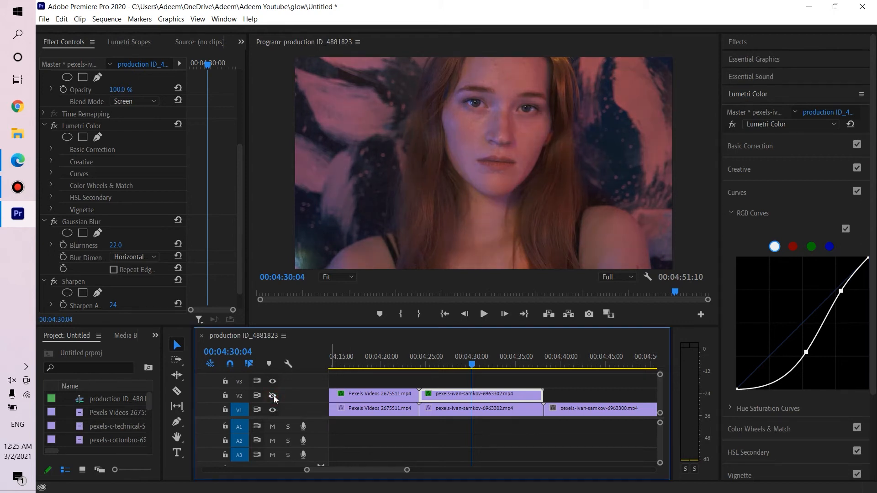
left_click(273, 396)
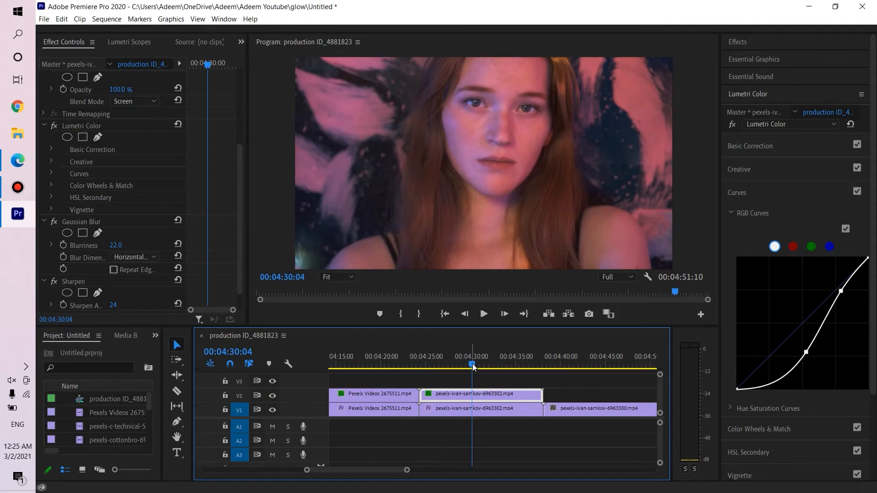
left_click_drag(472, 366, 454, 365)
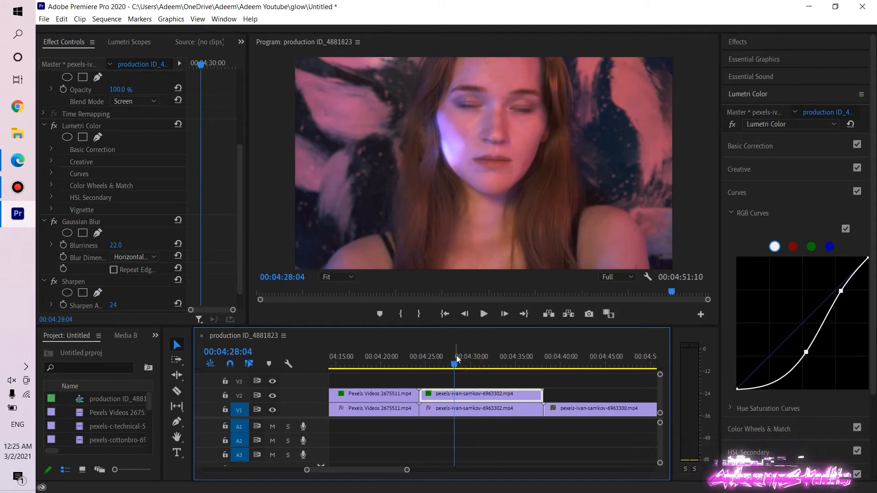
left_click(484, 314)
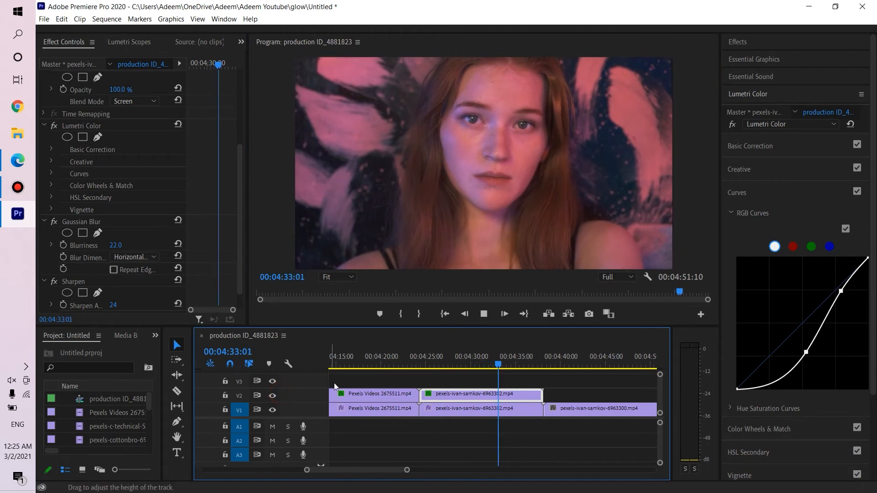
left_click(484, 314)
Go to the third clip at 00:04:41:21 and duplicate it onto track V2 directly above the original.
key("minus")
key("minus")
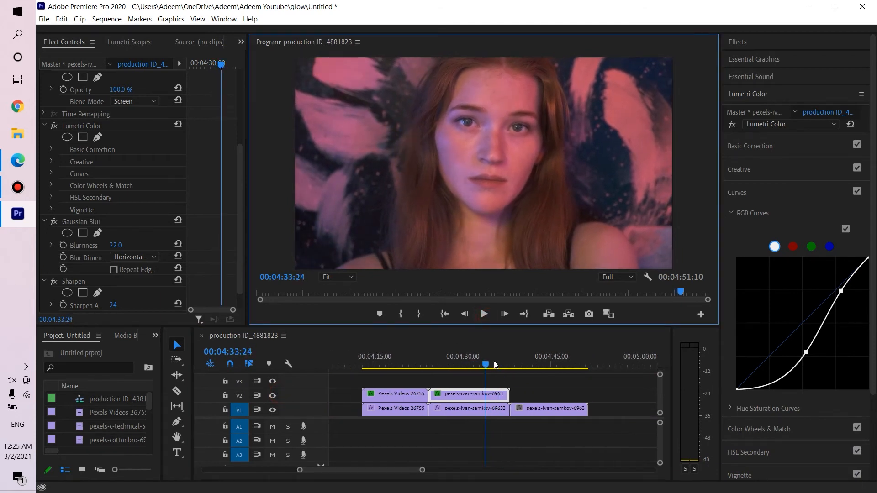
left_click(533, 366)
scroll(506, 384, "down", 3)
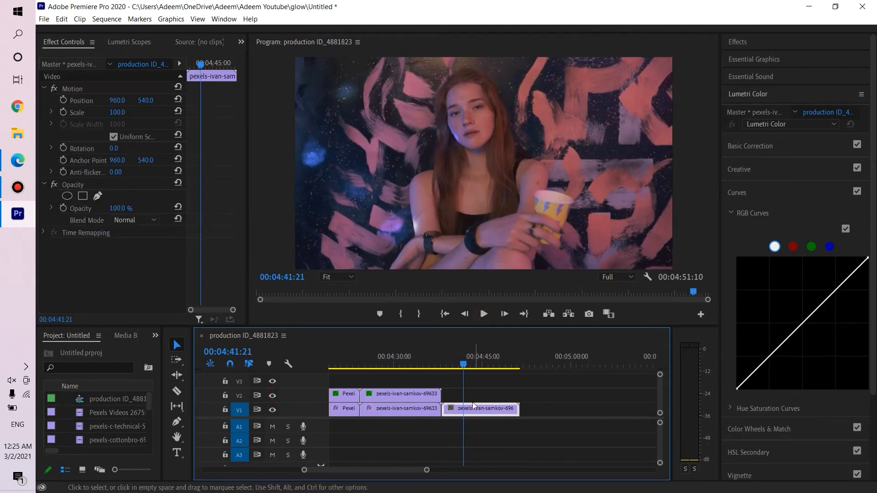
left_click_drag(473, 405, 475, 394)
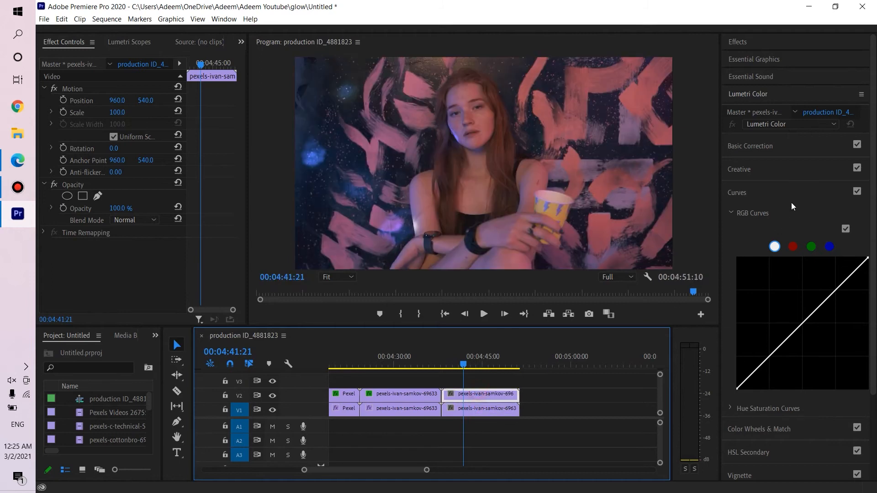
Darken the third clip's V2 copy with a Lumetri RGB curve, pulling the midtones down and lifting an upper point to keep the highlights.
left_click_drag(803, 322, 814, 346)
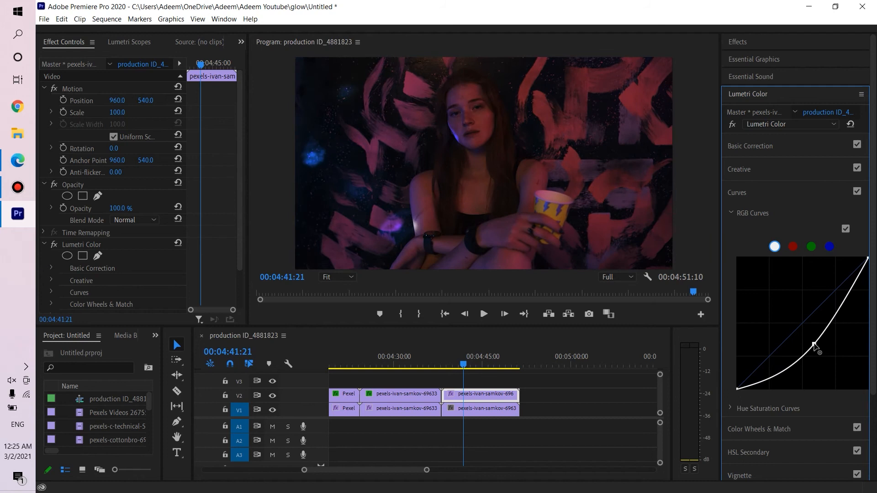
left_click_drag(851, 296, 846, 290)
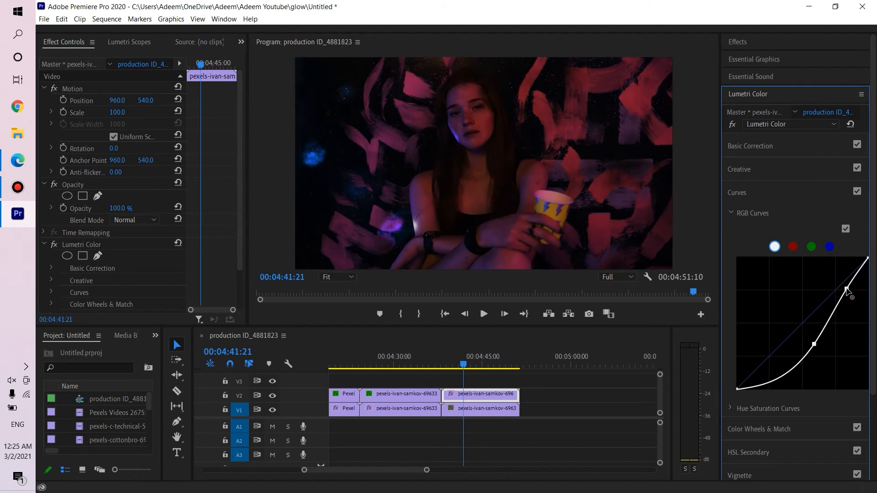
Apply Gaussian Blur to the third clip's V2 copy and set its blend mode to Screen.
left_click(740, 48)
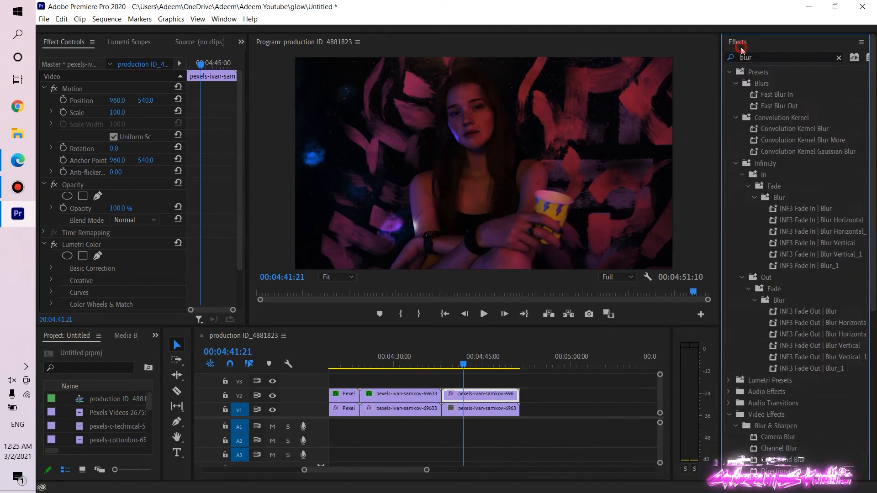
scroll(788, 438, "down", 2)
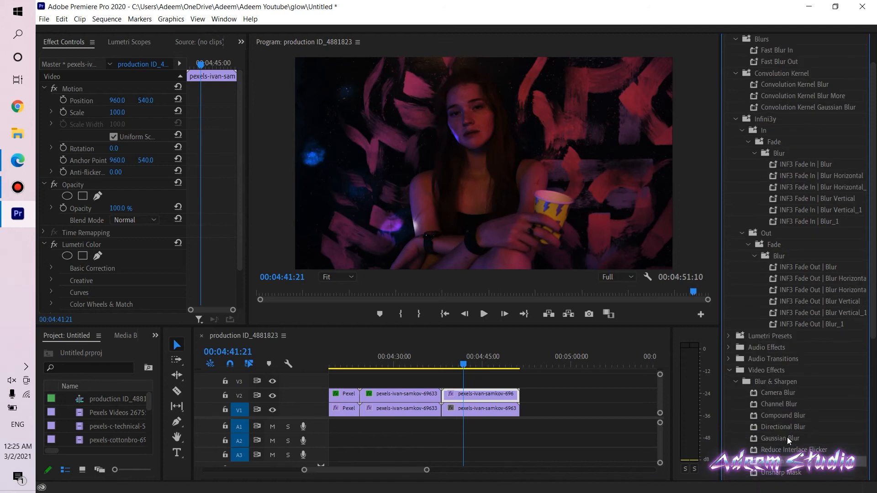
left_click_drag(785, 437, 498, 395)
left_click(135, 219)
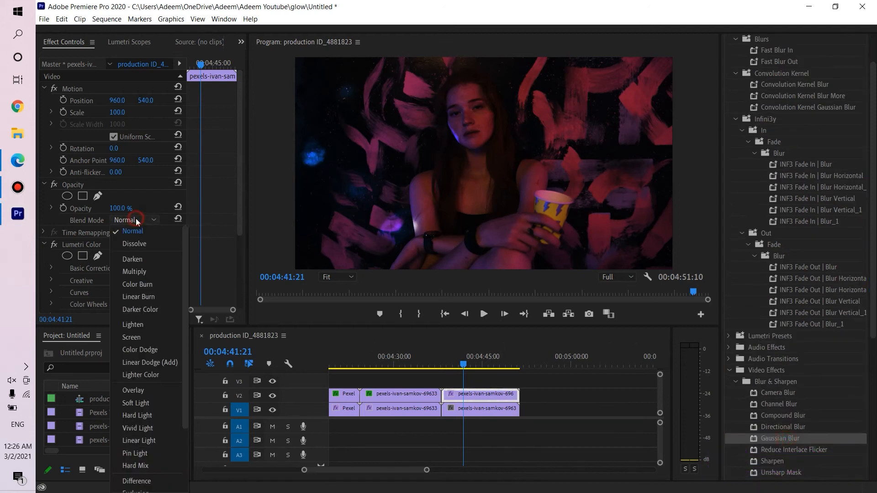
left_click(137, 339)
Apply the Sharpen effect to both the third clip's V2 copy and its original on V1.
scroll(781, 445, "down", 2)
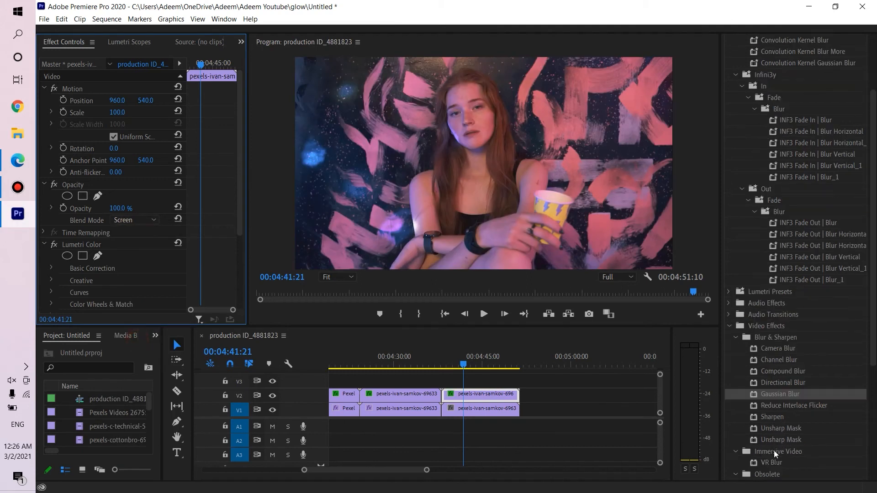
left_click_drag(773, 414, 492, 393)
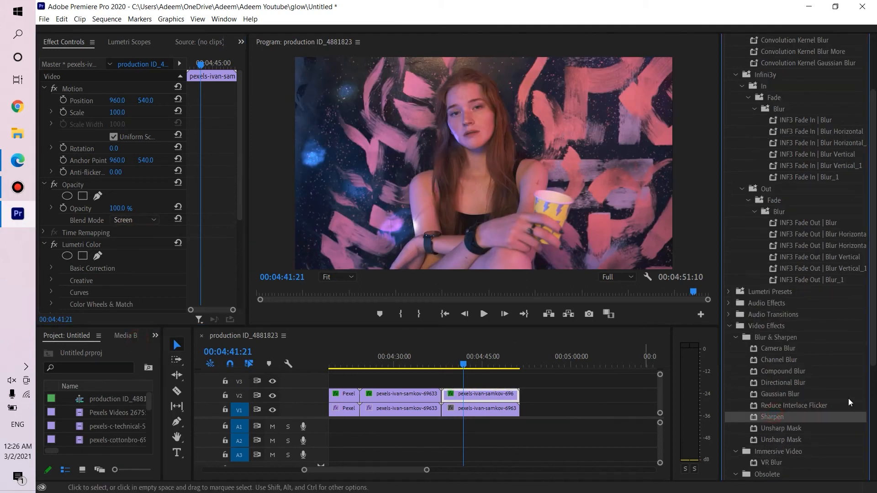
left_click_drag(767, 417, 491, 392)
Set the Gaussian Blur blurriness of the third clip's V2 copy to 11 while judging the face at full size.
left_click(338, 277)
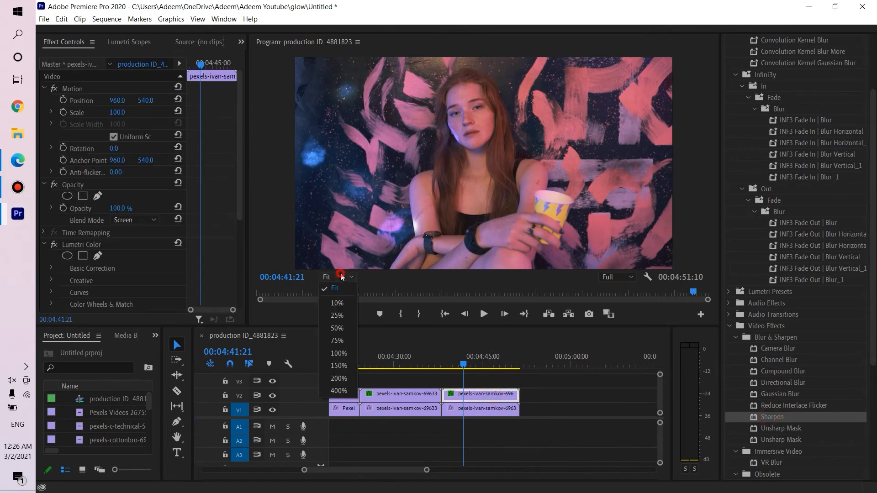
left_click(338, 353)
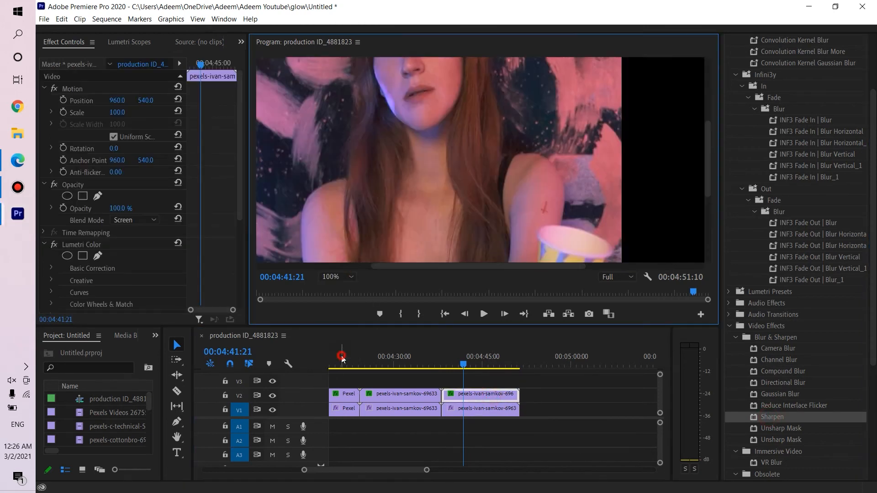
left_click_drag(708, 170, 670, 149)
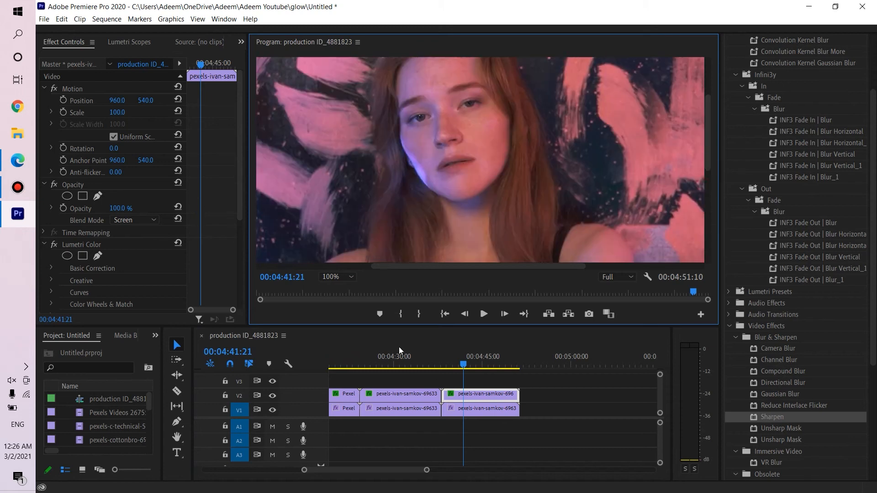
left_click_drag(237, 200, 248, 278)
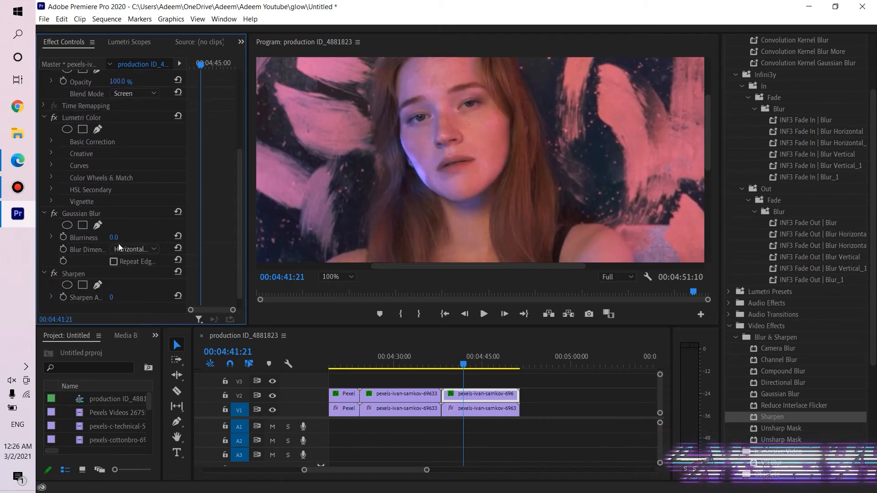
left_click_drag(114, 237, 122, 238)
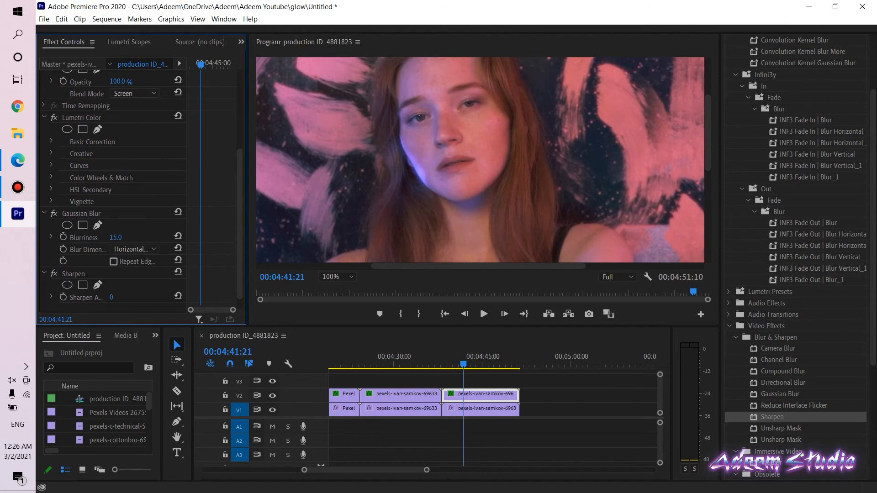
Set the Sharpen amount to 28 on the third clip's V2 copy and on its V1 original.
left_click(111, 297)
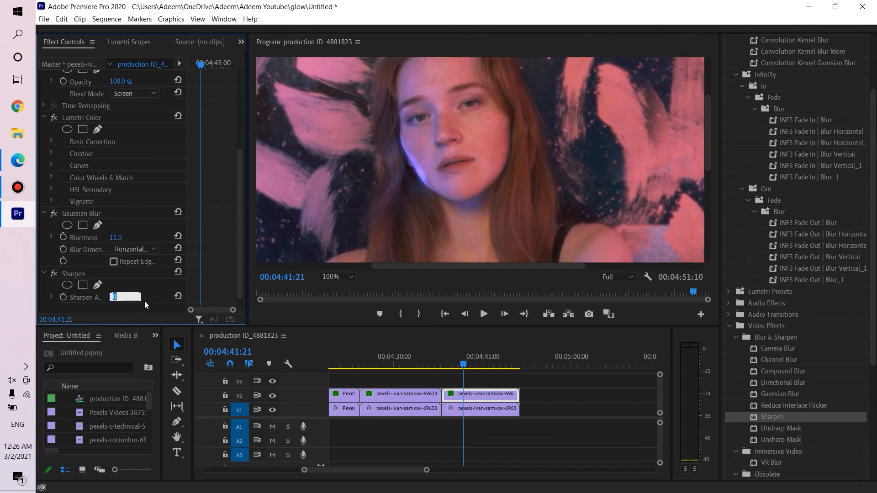
type("28")
key("Return")
left_click(472, 412)
left_click(113, 268)
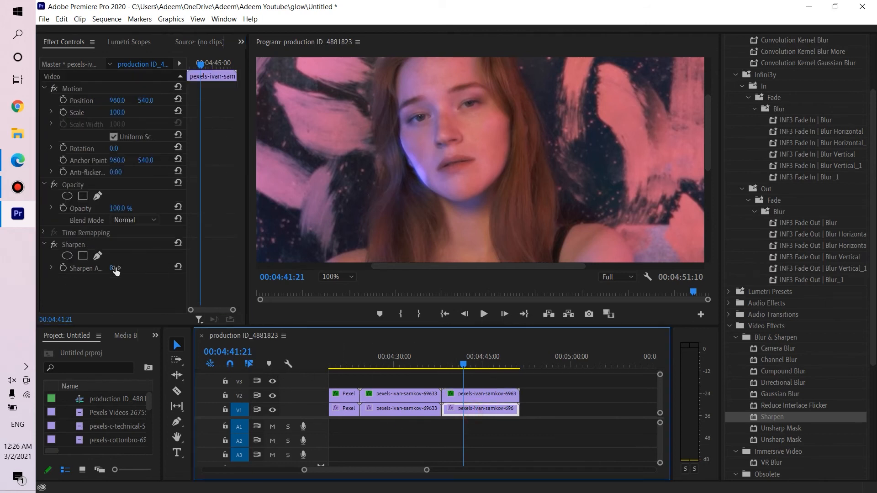
type("28")
key("Return")
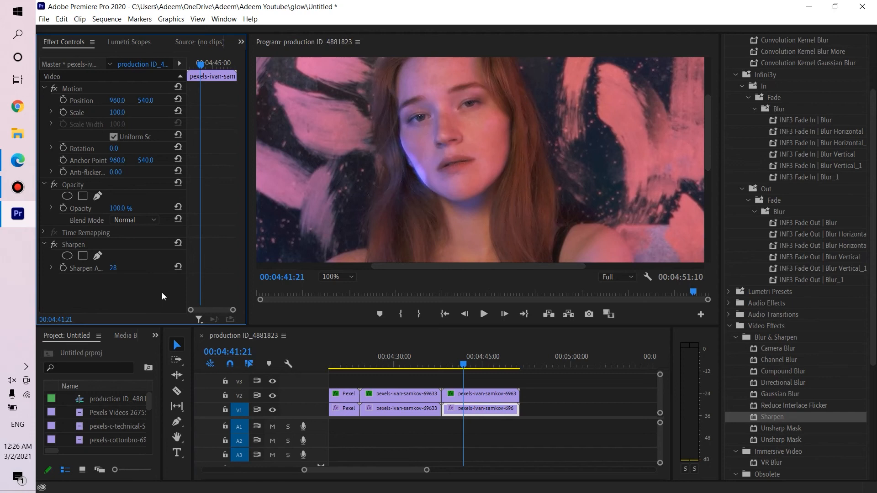
Play the third clip from 00:04:40:08 with the whole frame fitted, hiding and showing track V2 to compare the glow.
left_click(341, 277)
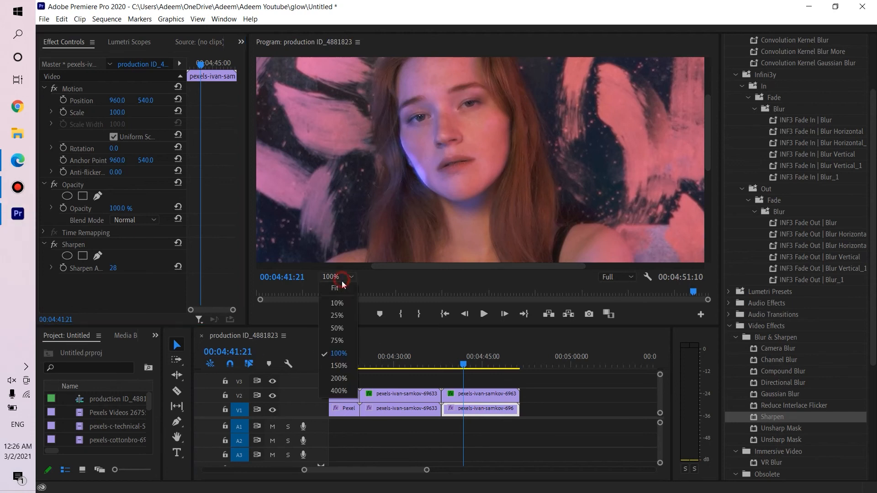
left_click(340, 287)
left_click(456, 362)
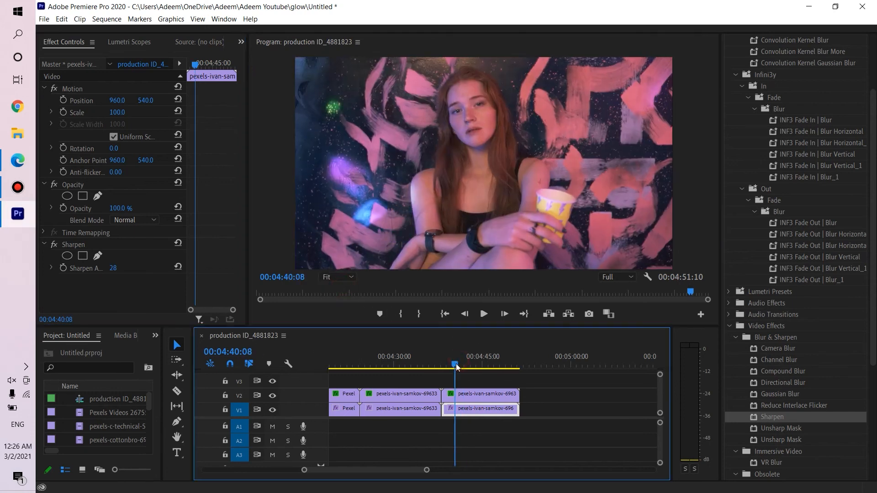
left_click(491, 313)
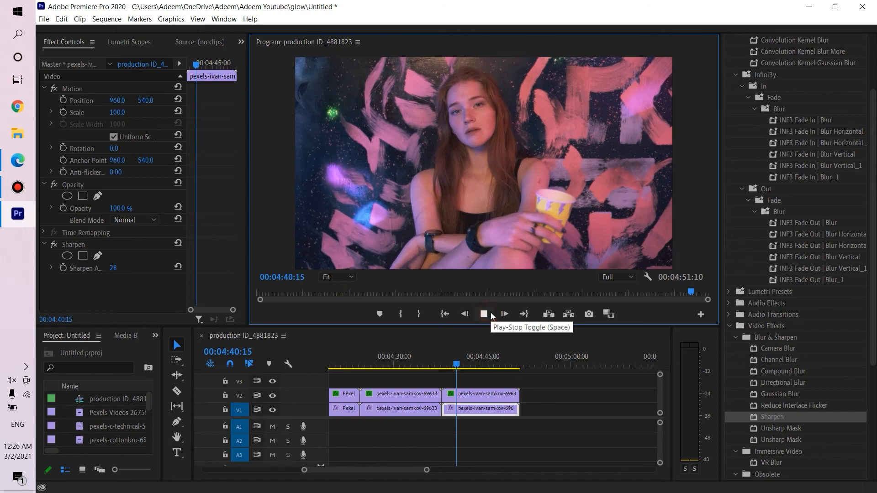
left_click(272, 395)
left_click(274, 396)
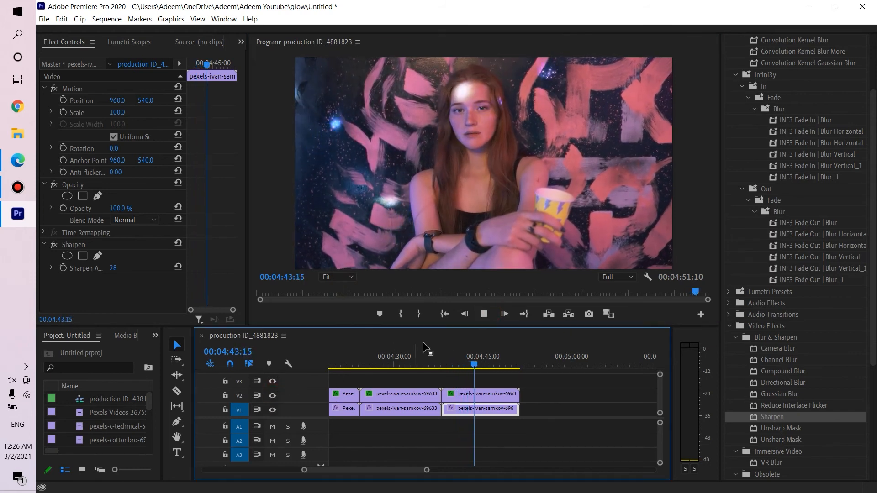